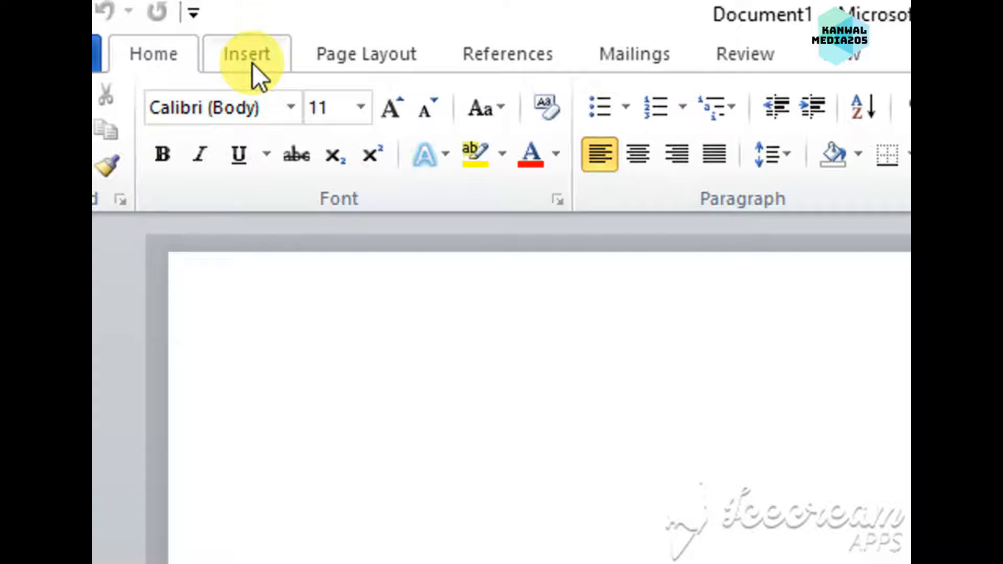
Draw a large isosceles triangle near the top centre of the blank page.
{"action": "left_click", "coordinate": [259, 52]}
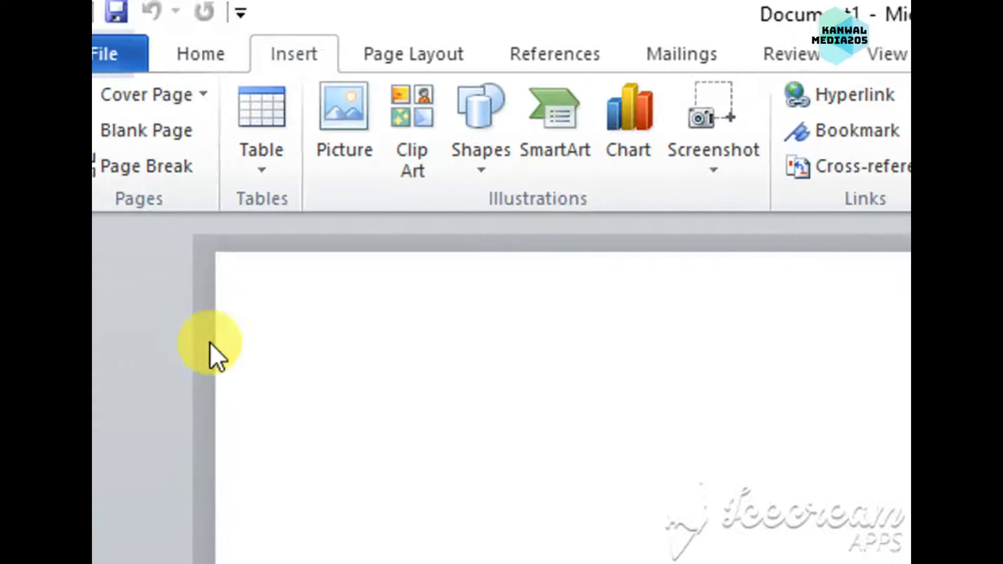
{"action": "left_click", "coordinate": [490, 156]}
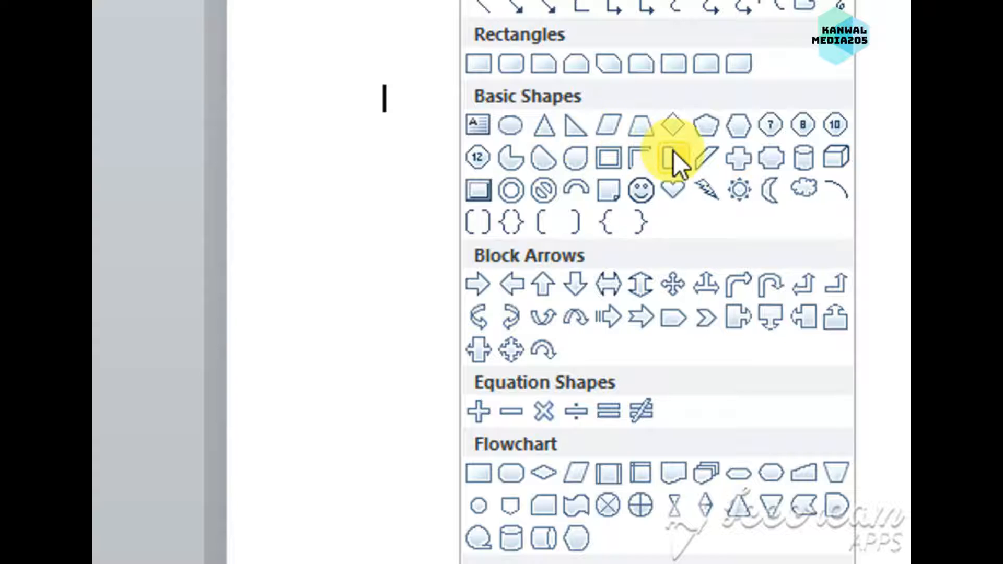
{"action": "left_click", "coordinate": [538, 135]}
{"action": "left_click_drag", "start_coordinate": [369, 223], "coordinate": [579, 382]}
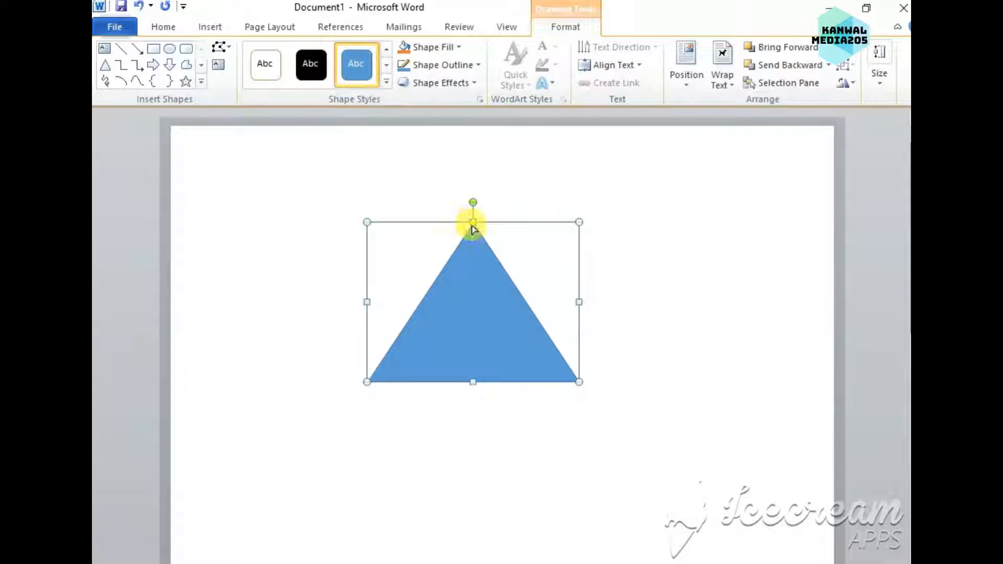
Rotate the triangle 90 degrees clockwise and give it a lighter blue shape fill.
{"action": "left_click_drag", "start_coordinate": [471, 203], "coordinate": [586, 288]}
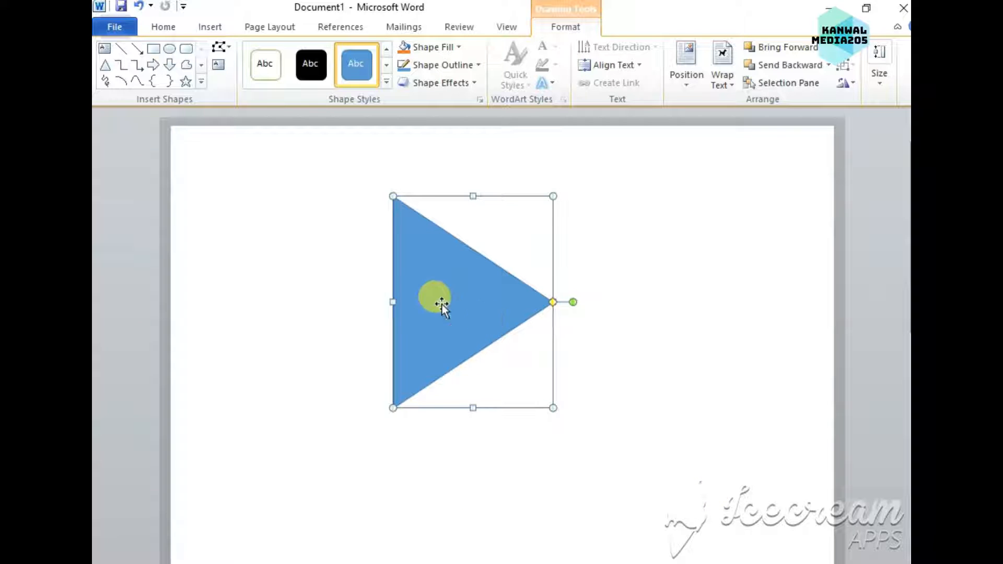
{"action": "left_click", "coordinate": [424, 46]}
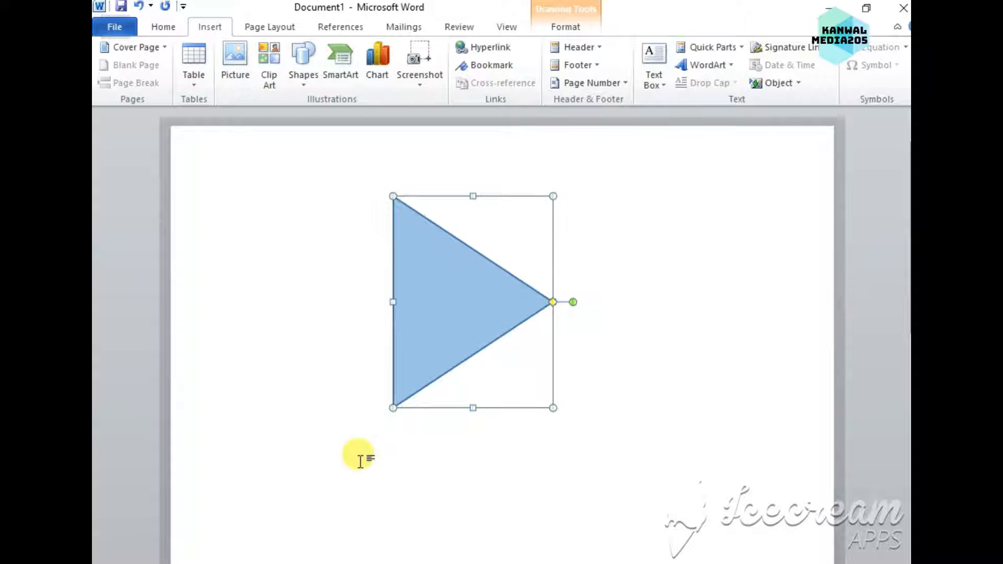
{"action": "left_click", "coordinate": [662, 327]}
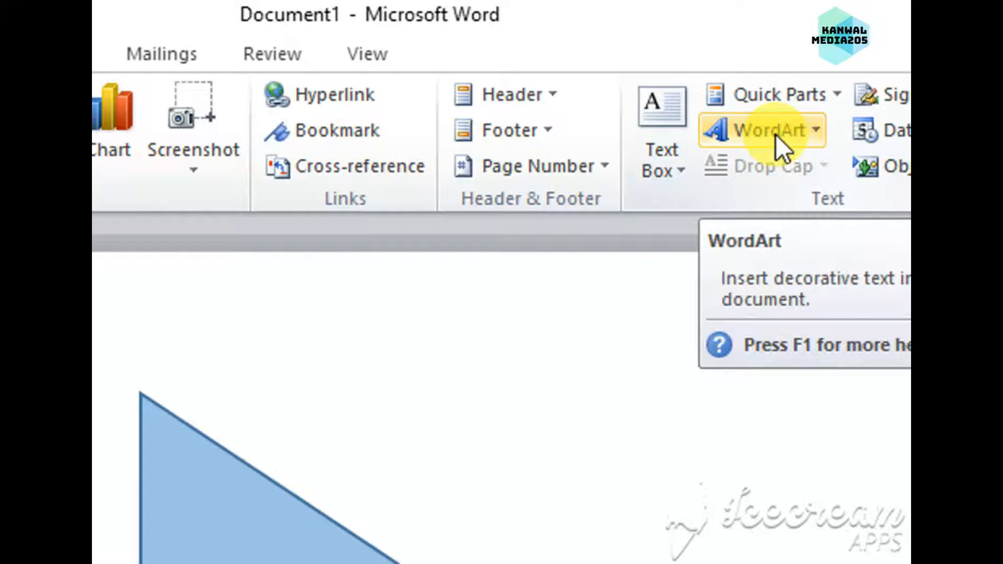
Insert WordArt in the orange bevelled fill style reading "Kanwal Media205".
{"action": "left_click", "coordinate": [775, 134]}
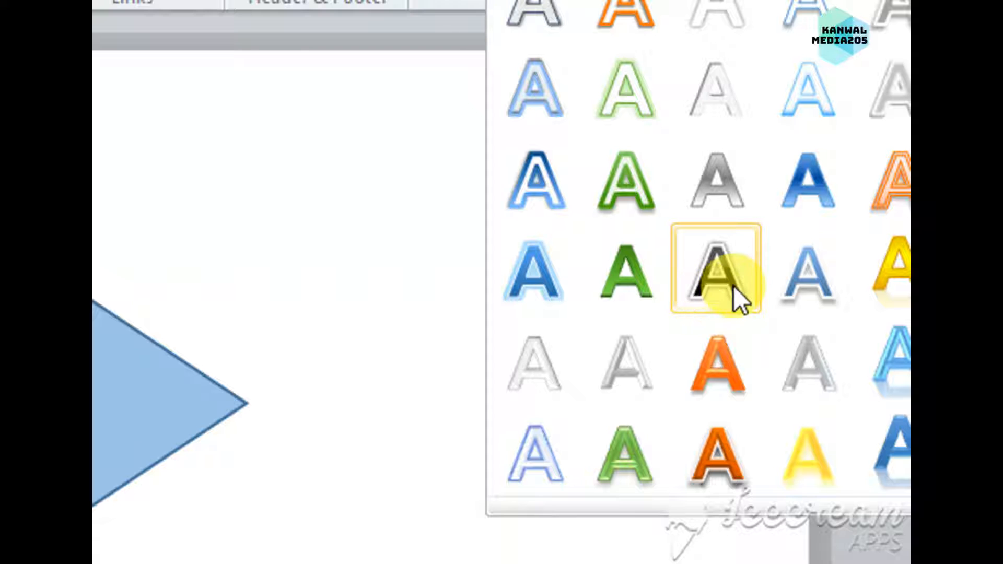
{"action": "left_click", "coordinate": [717, 389]}
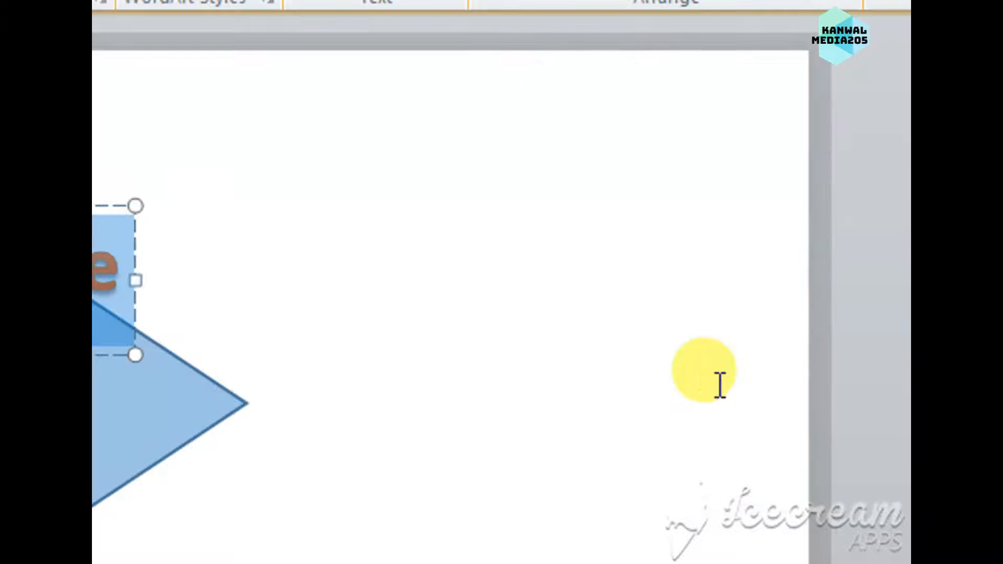
{"action": "type", "text": "Kanwal Media205"}
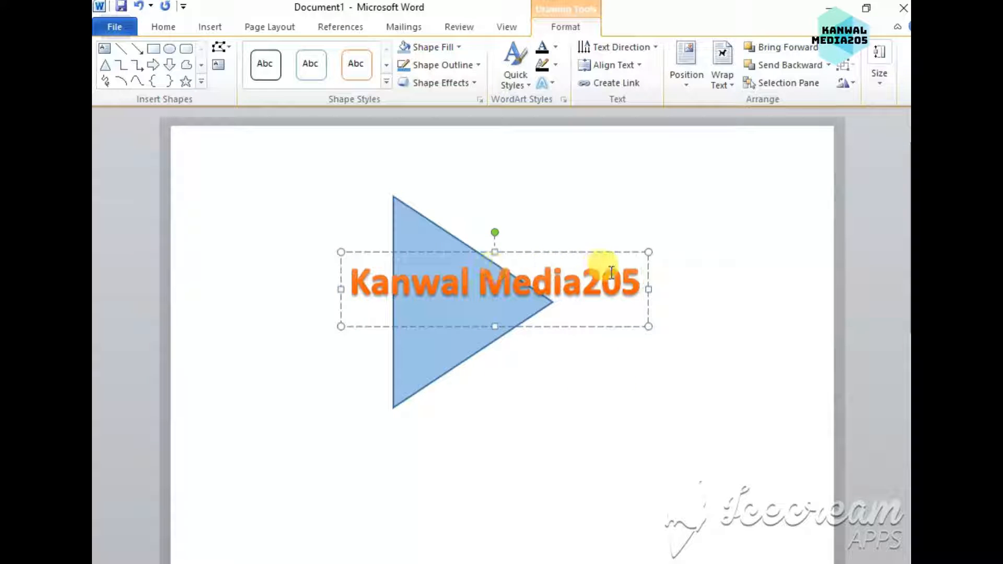
Change the text fill of the whole "Kanwal Media205" WordArt to a dark gray theme colour.
{"action": "left_click_drag", "start_coordinate": [641, 285], "coordinate": [303, 291]}
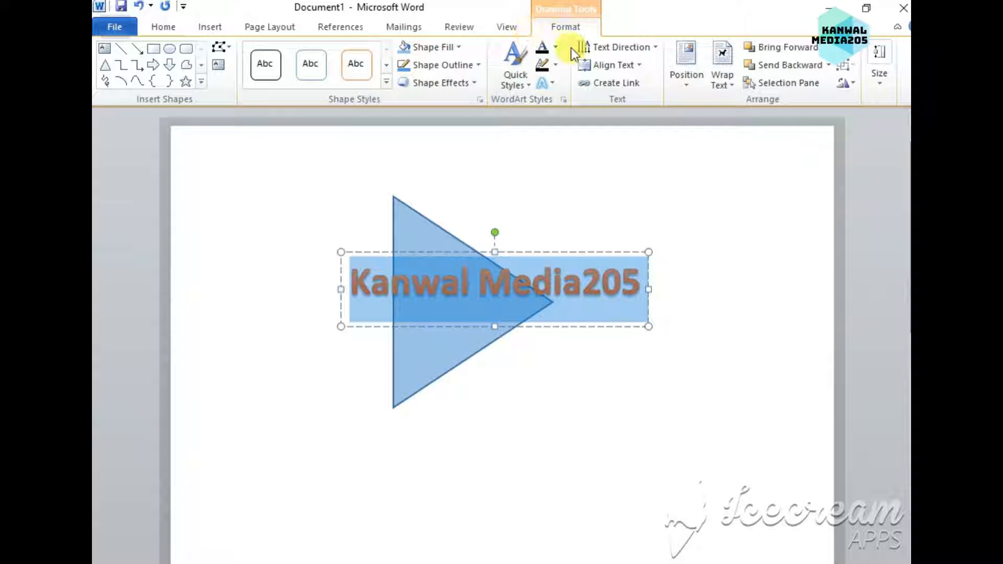
{"action": "left_click", "coordinate": [555, 47]}
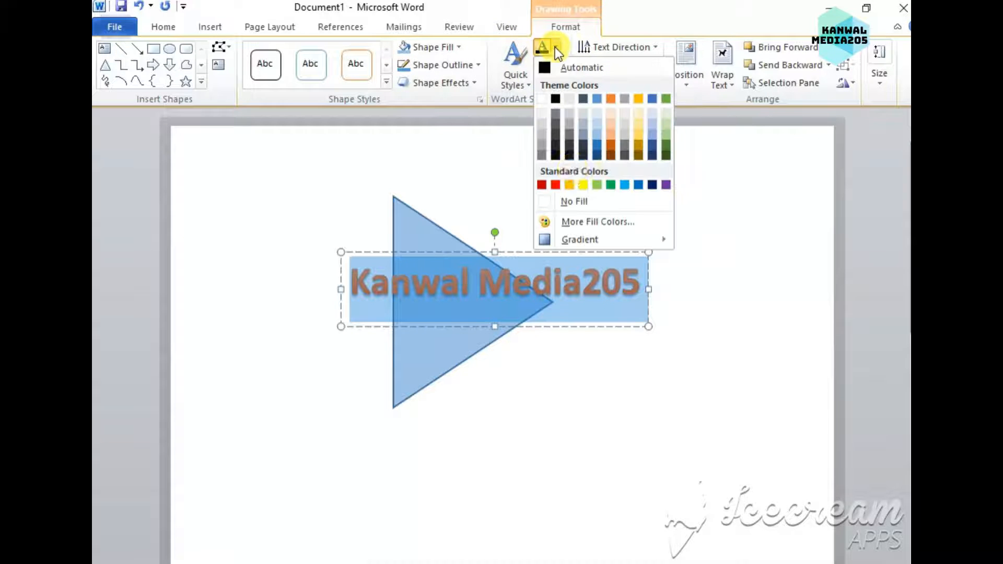
{"action": "left_click", "coordinate": [584, 151]}
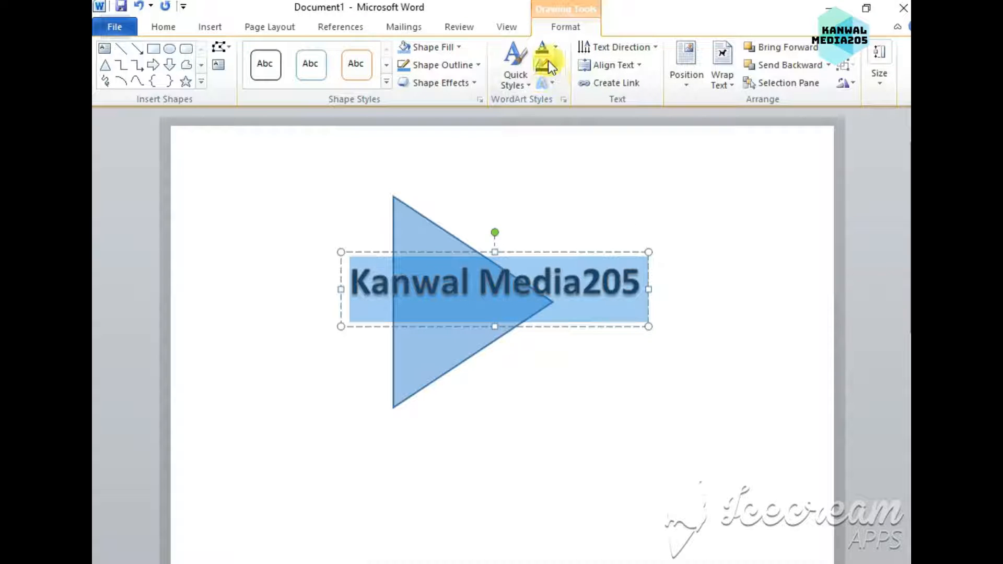
{"action": "left_click", "coordinate": [554, 47]}
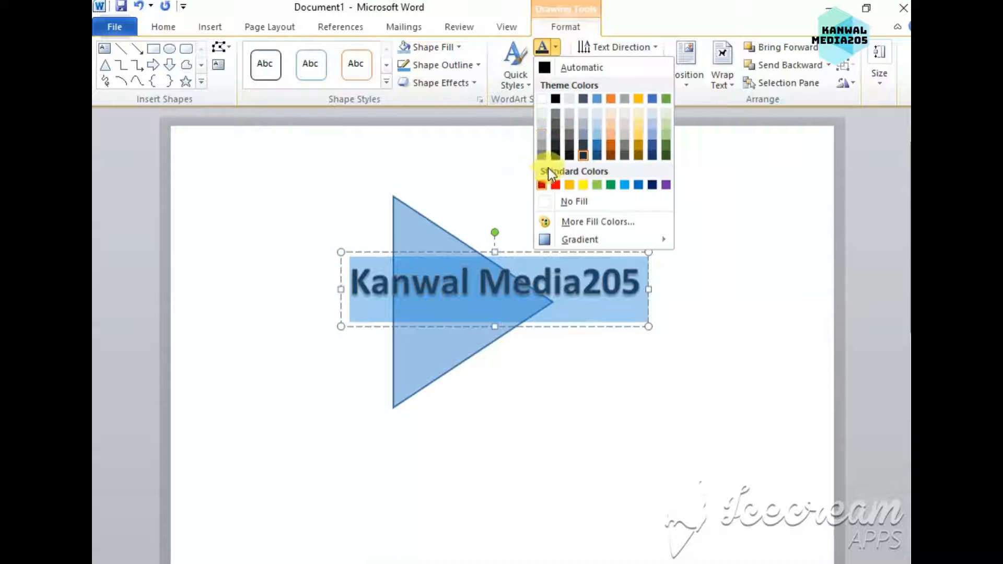
{"action": "left_click", "coordinate": [555, 117]}
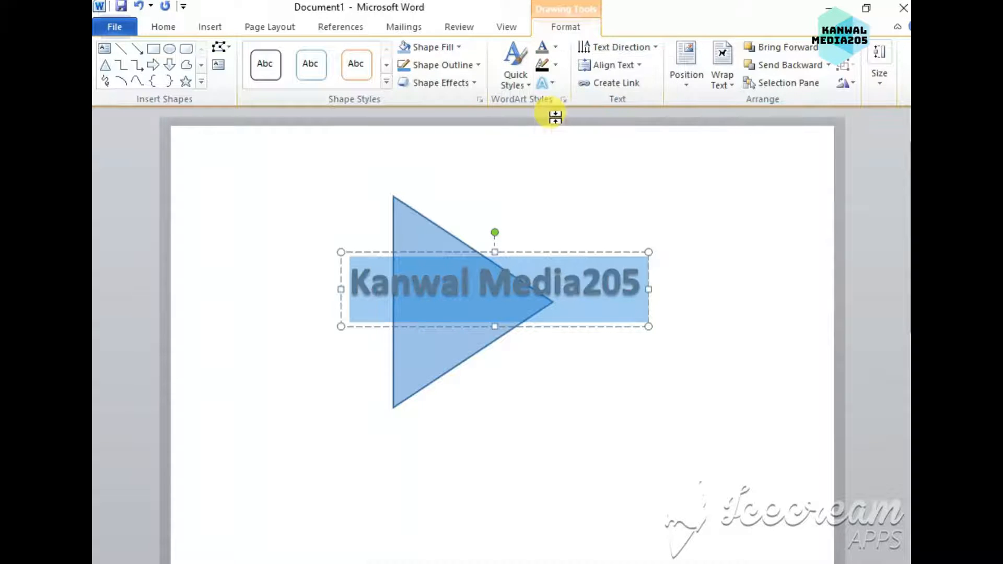
{"action": "left_click", "coordinate": [555, 48]}
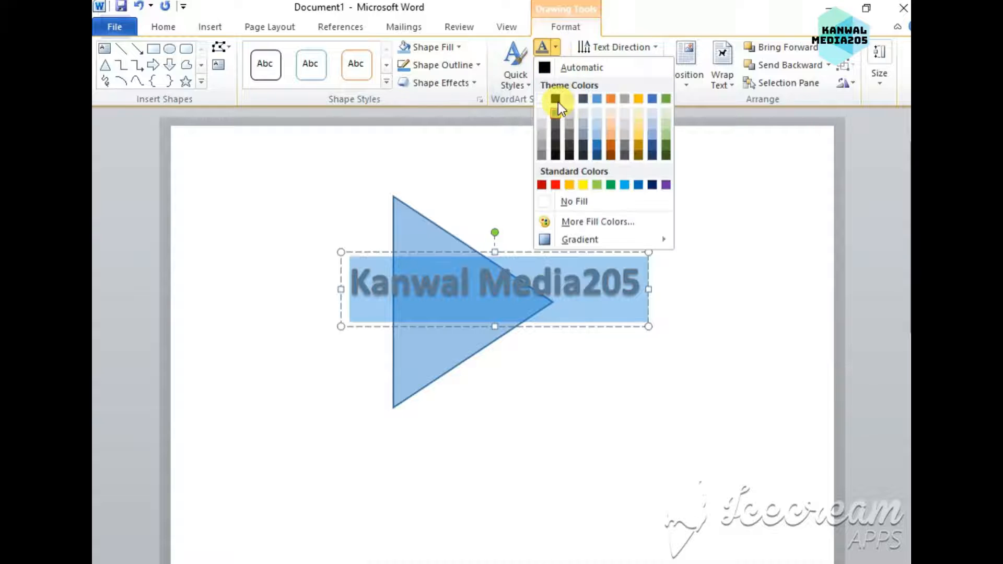
{"action": "left_click", "coordinate": [563, 137]}
{"action": "left_click", "coordinate": [683, 304]}
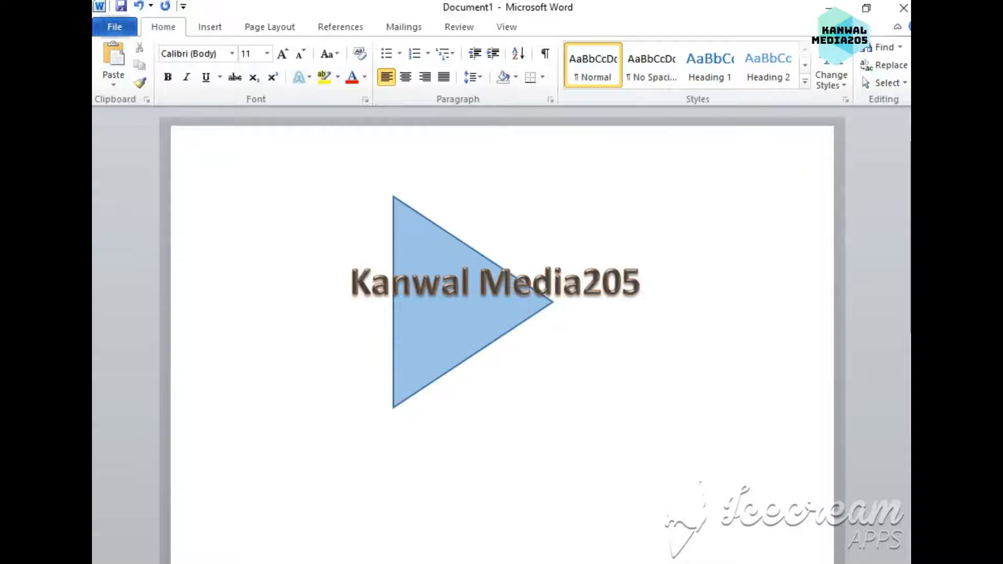
Resize the triangle behind the WordArt so that its upper edge sits slightly lower.
{"action": "left_click", "coordinate": [519, 266]}
{"action": "left_click", "coordinate": [468, 353]}
{"action": "left_click", "coordinate": [468, 353]}
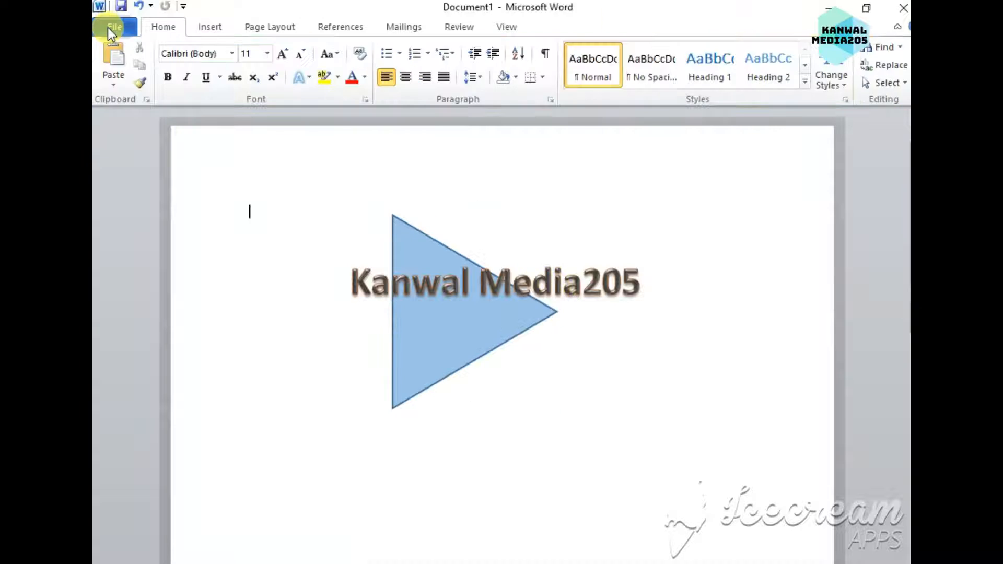
Save the document in Documents as Doc1.doc in Word 97-2003 Document format, accepting the compatibility changes.
{"action": "left_click", "coordinate": [111, 28]}
{"action": "key", "text": "Escape"}
{"action": "key", "text": "ctrl+s"}
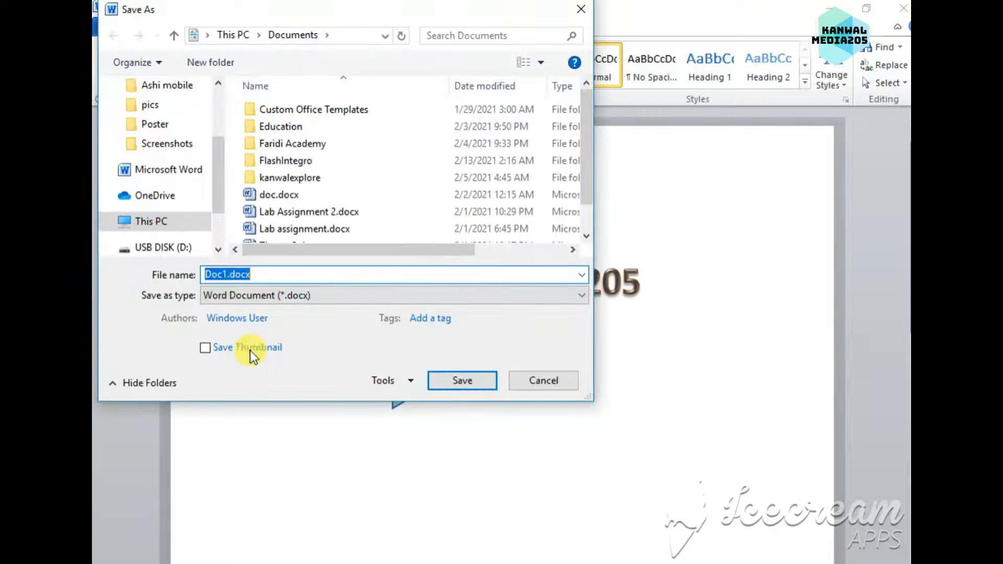
{"action": "left_click", "coordinate": [401, 296]}
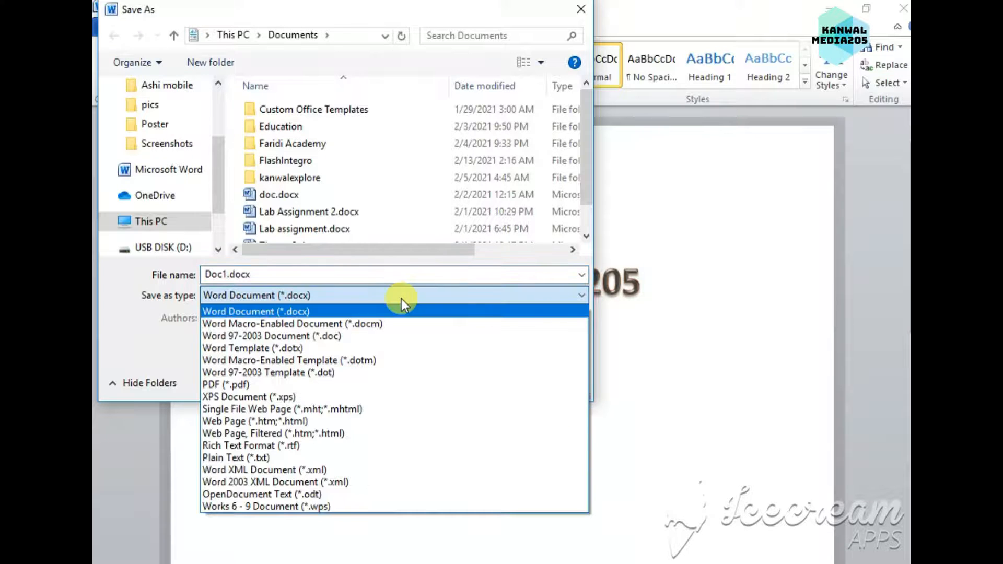
{"action": "left_click", "coordinate": [390, 338]}
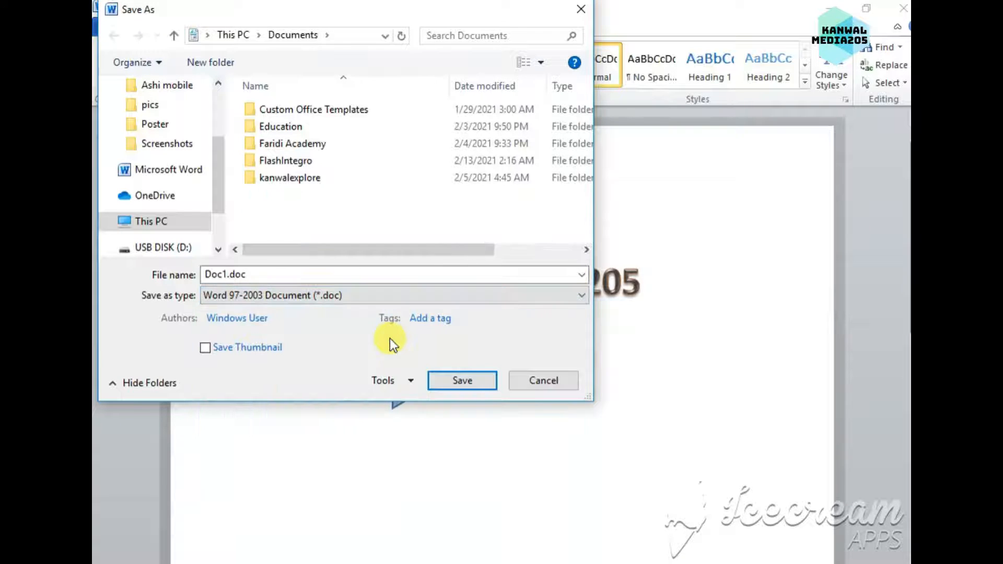
{"action": "left_click", "coordinate": [447, 376]}
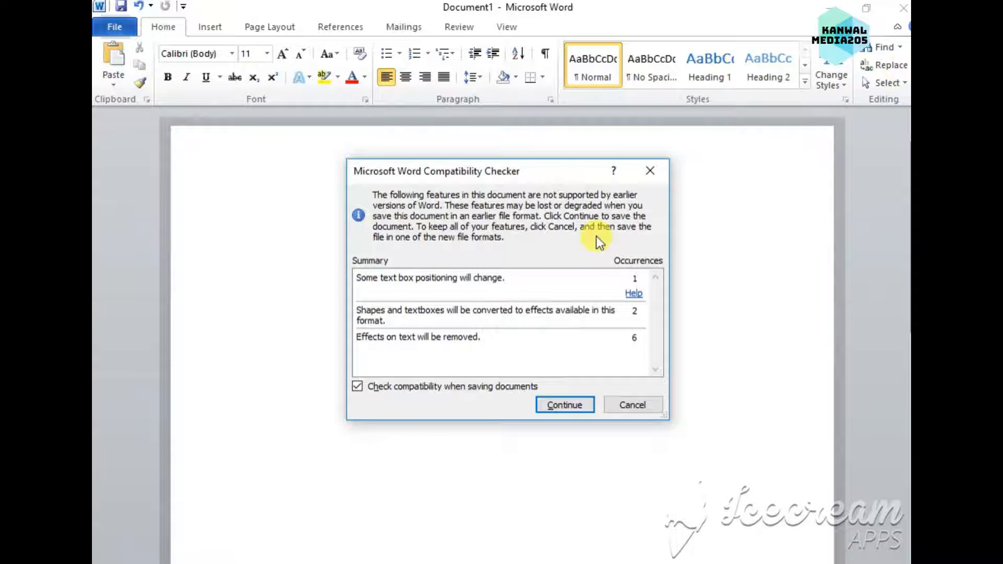
{"action": "left_click", "coordinate": [564, 403]}
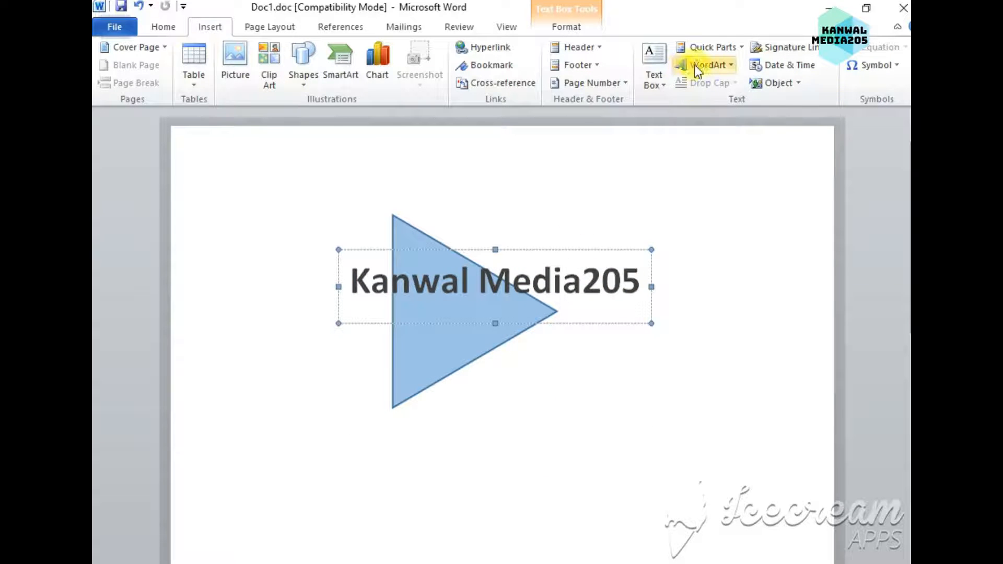
Pick the black arched WordArt style for the "Kanwal Media205" text.
{"action": "left_click", "coordinate": [701, 64]}
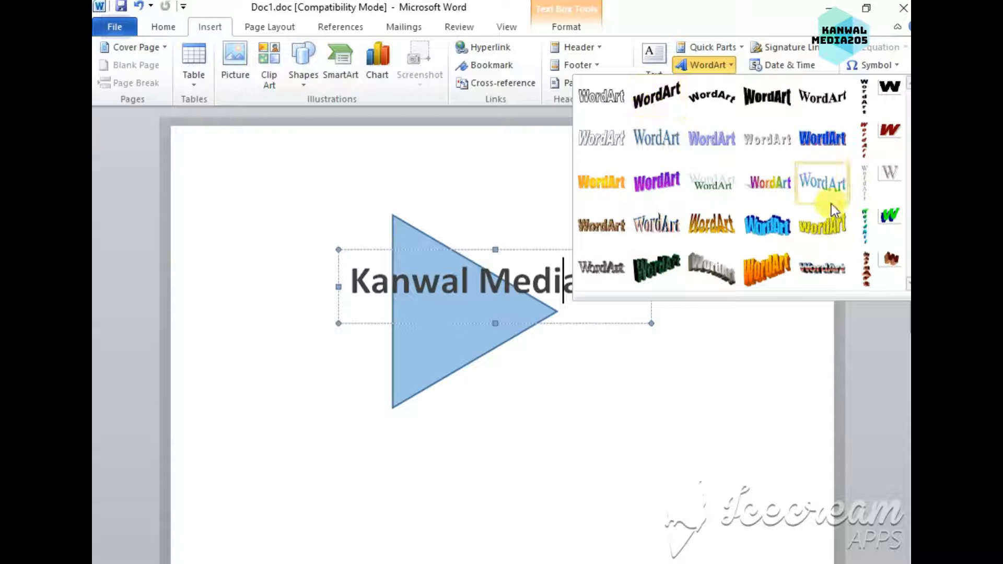
{"action": "left_click", "coordinate": [526, 559]}
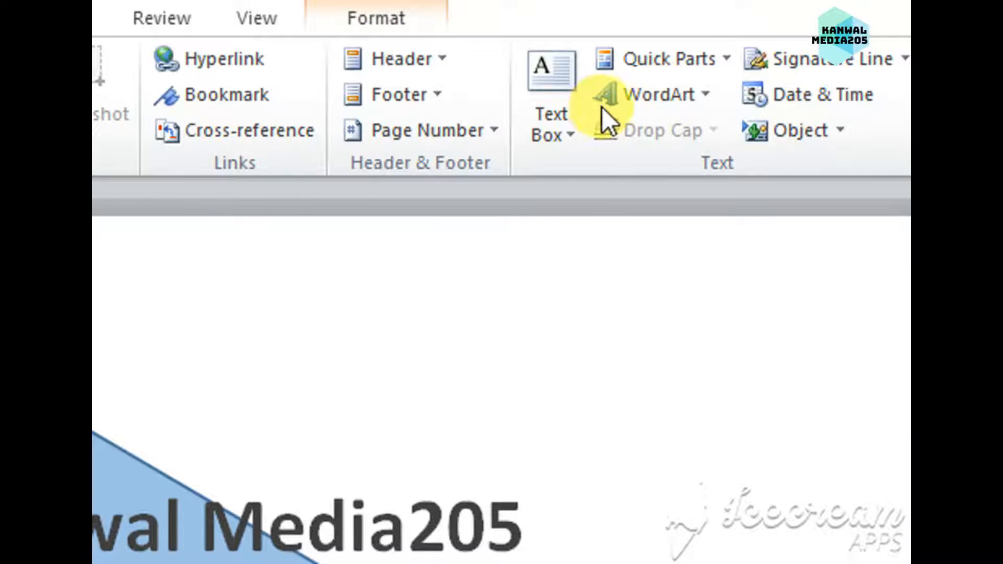
{"action": "left_click", "coordinate": [636, 98]}
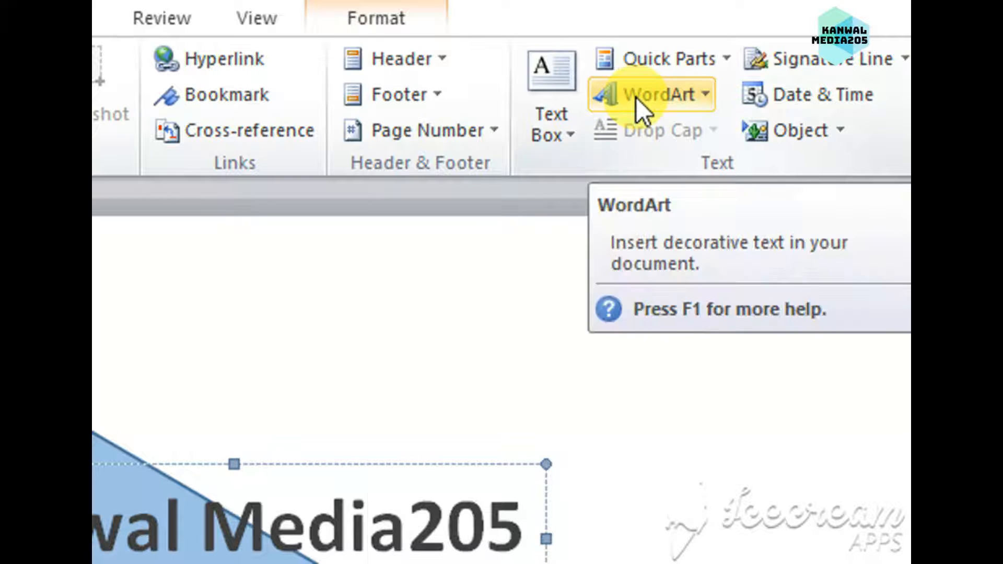
{"action": "left_click", "coordinate": [635, 97]}
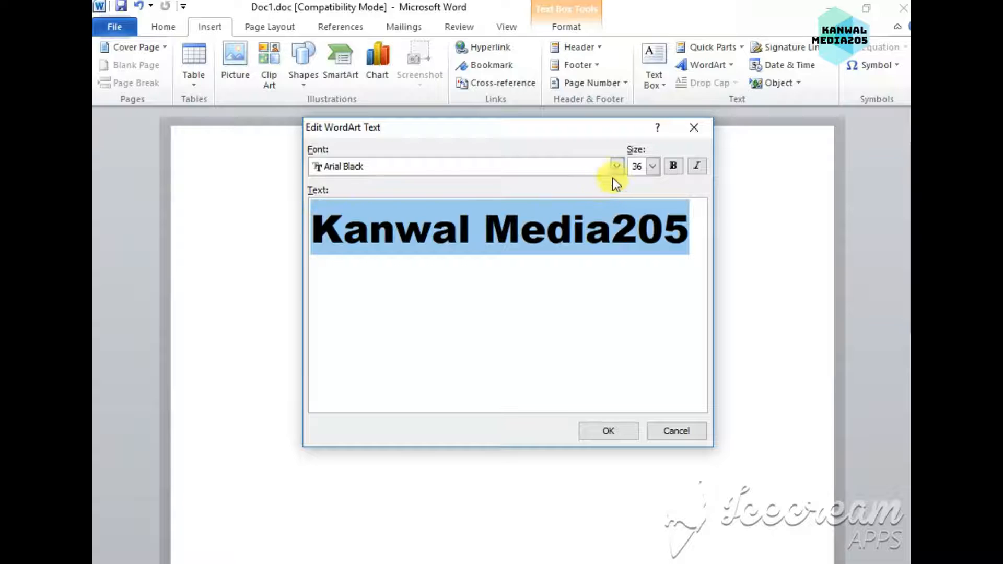
Try the Algerian, Yu Gothic UI Semilight and Arial Black fonts on the WordArt text.
{"action": "left_click", "coordinate": [616, 166]}
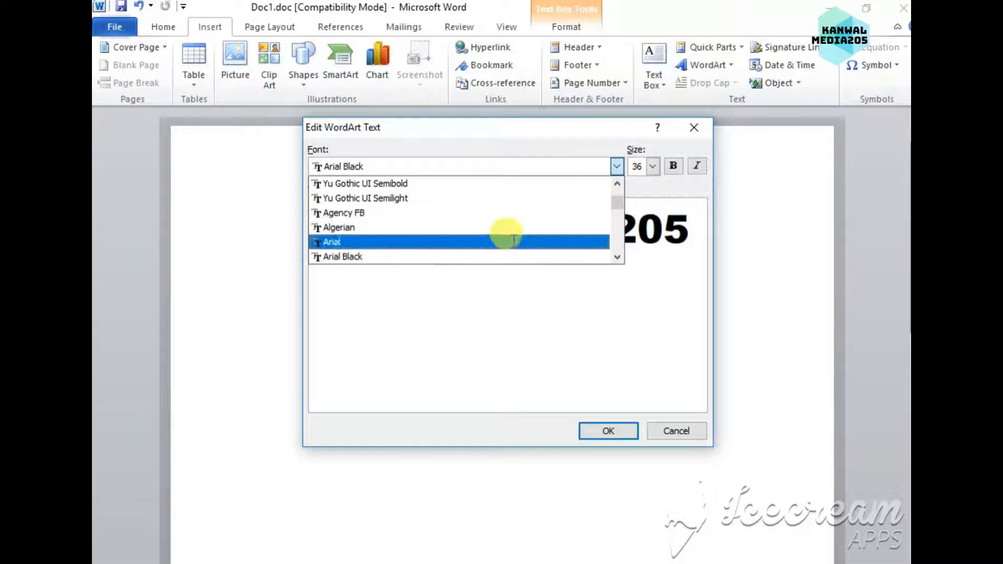
{"action": "left_click", "coordinate": [508, 227]}
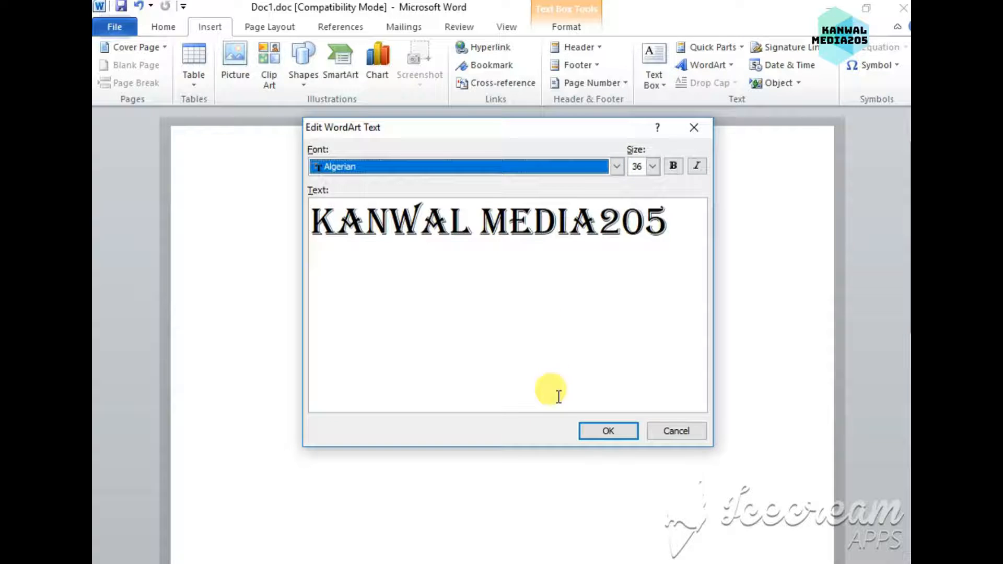
{"action": "left_click", "coordinate": [617, 167]}
{"action": "left_click", "coordinate": [587, 196]}
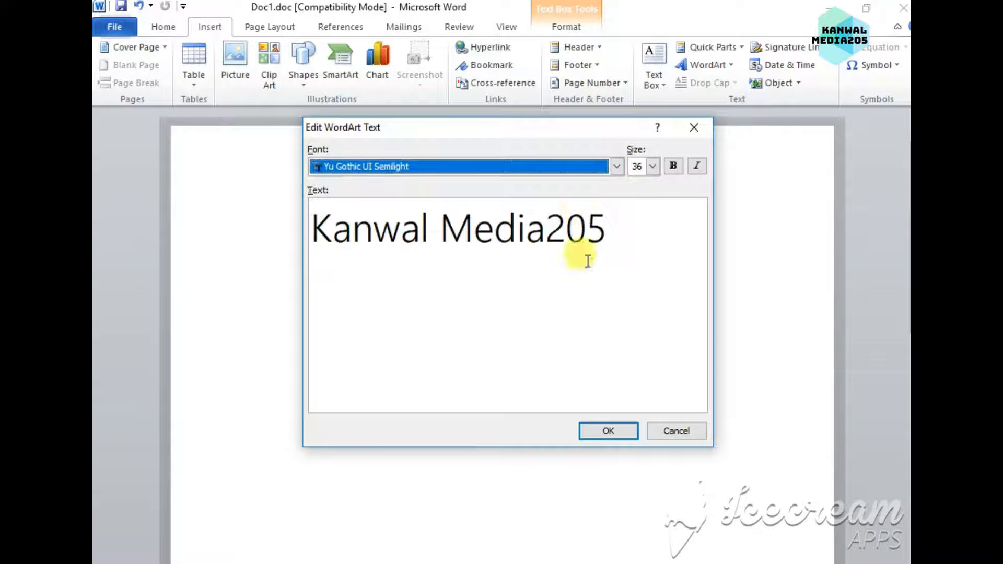
{"action": "left_click", "coordinate": [615, 166]}
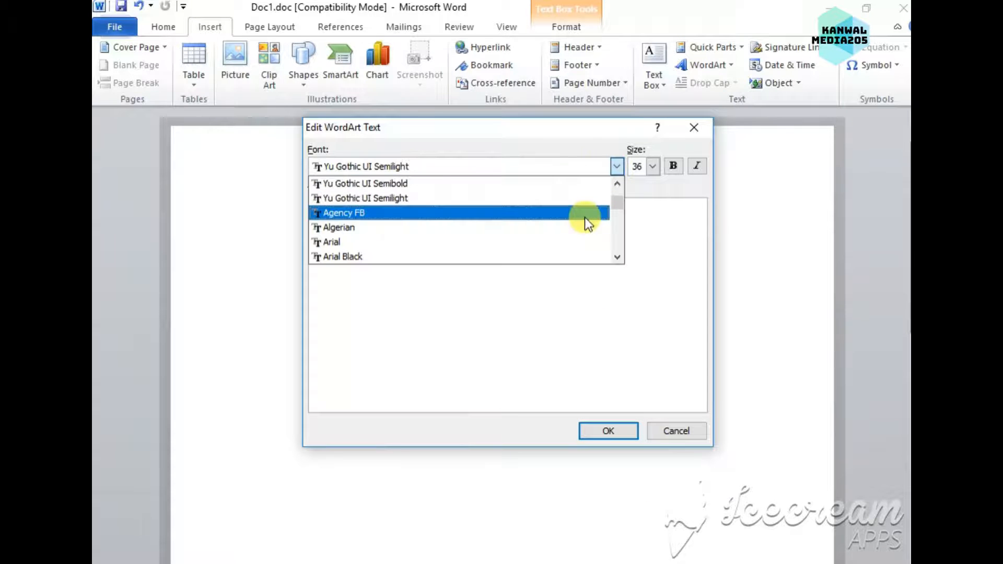
{"action": "left_click", "coordinate": [584, 255]}
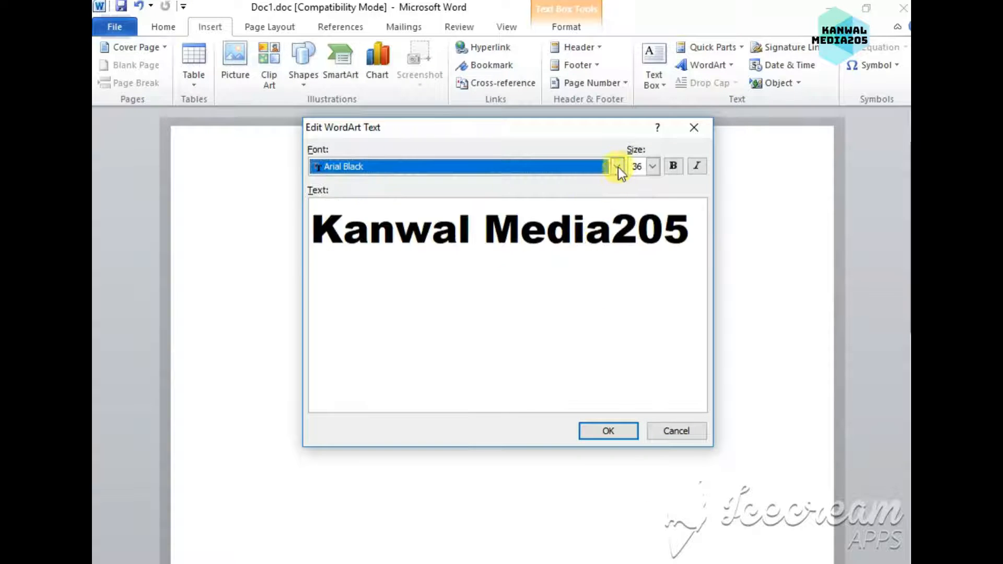
Set the WordArt font to Arial and insert the arched text on the page.
{"action": "left_click", "coordinate": [618, 166]}
{"action": "left_click", "coordinate": [564, 241]}
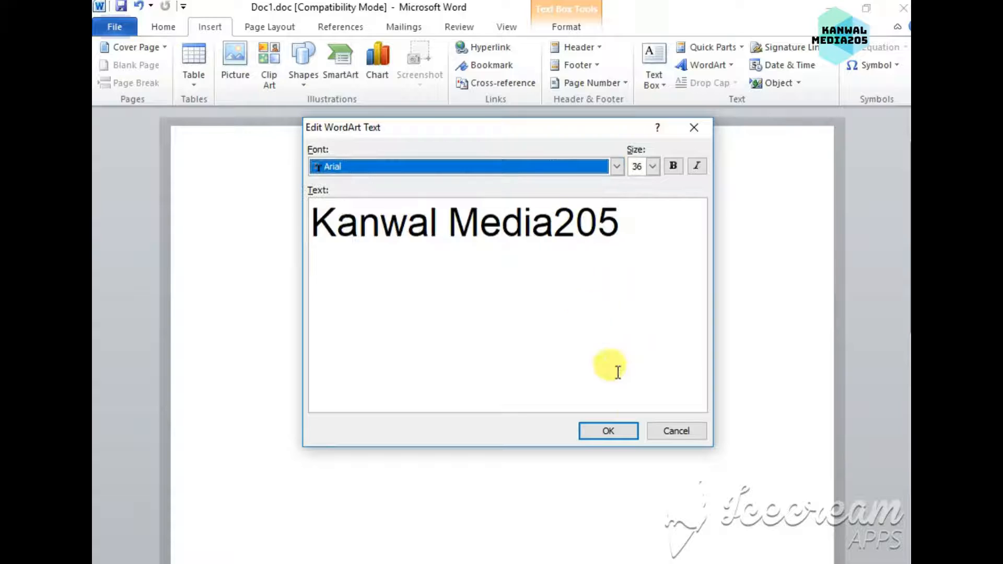
{"action": "left_click", "coordinate": [613, 437]}
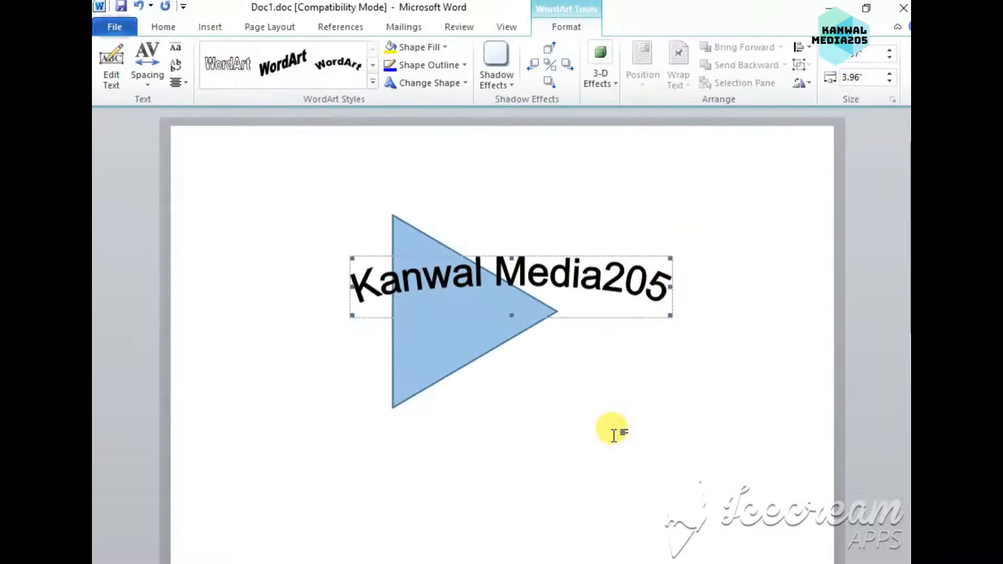
Move the arched "Kanwal Media205" WordArt to the left across the triangle and stretch it taller.
{"action": "left_click_drag", "start_coordinate": [501, 255], "coordinate": [459, 235]}
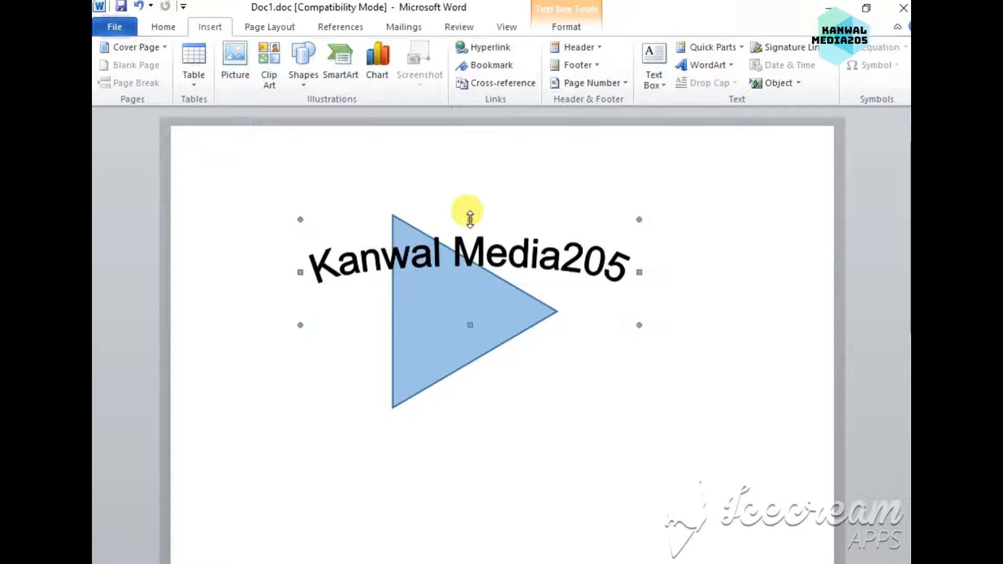
{"action": "left_click_drag", "start_coordinate": [470, 219], "coordinate": [460, 237]}
{"action": "left_click_drag", "start_coordinate": [469, 273], "coordinate": [464, 357]}
{"action": "double_click", "coordinate": [317, 300]}
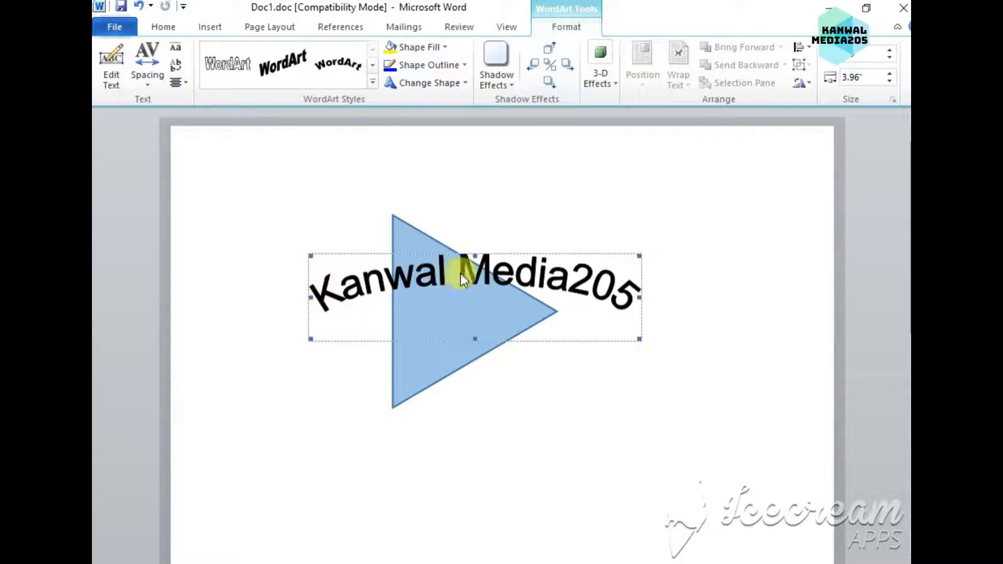
Apply the grey gradient WordArt style 10 to the "Kanwal Media205" text.
{"action": "left_click", "coordinate": [375, 82]}
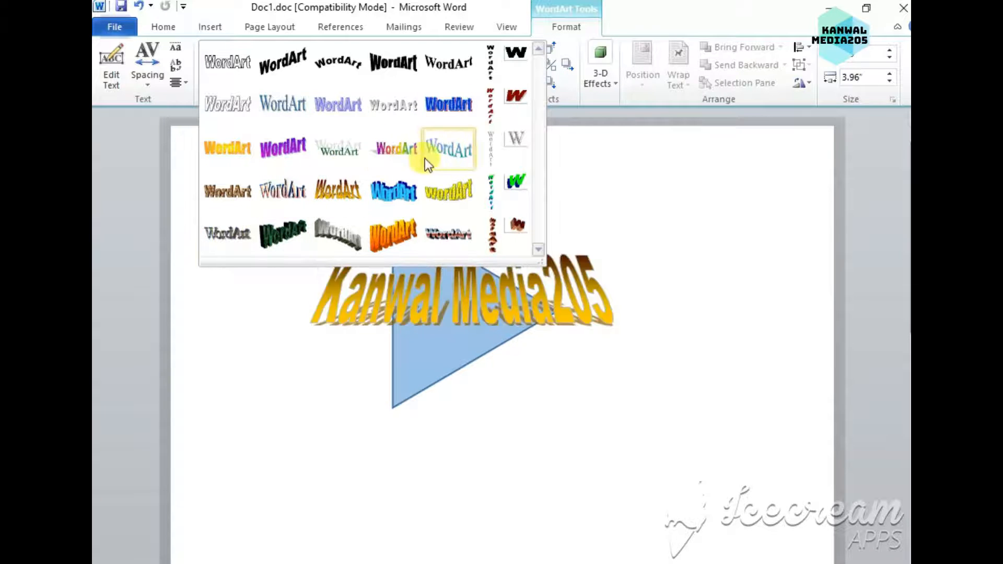
{"action": "left_click", "coordinate": [387, 119]}
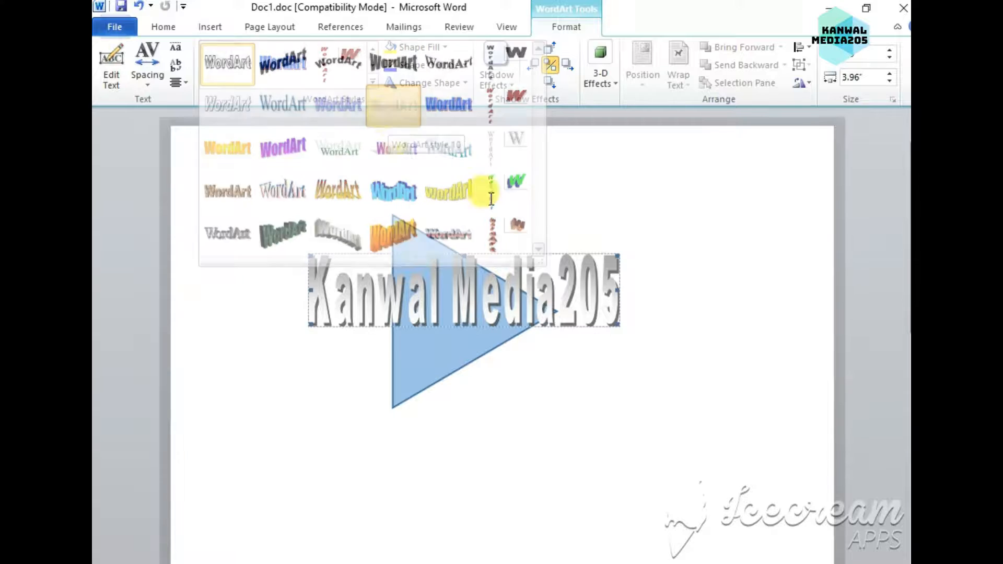
{"action": "left_click", "coordinate": [711, 469]}
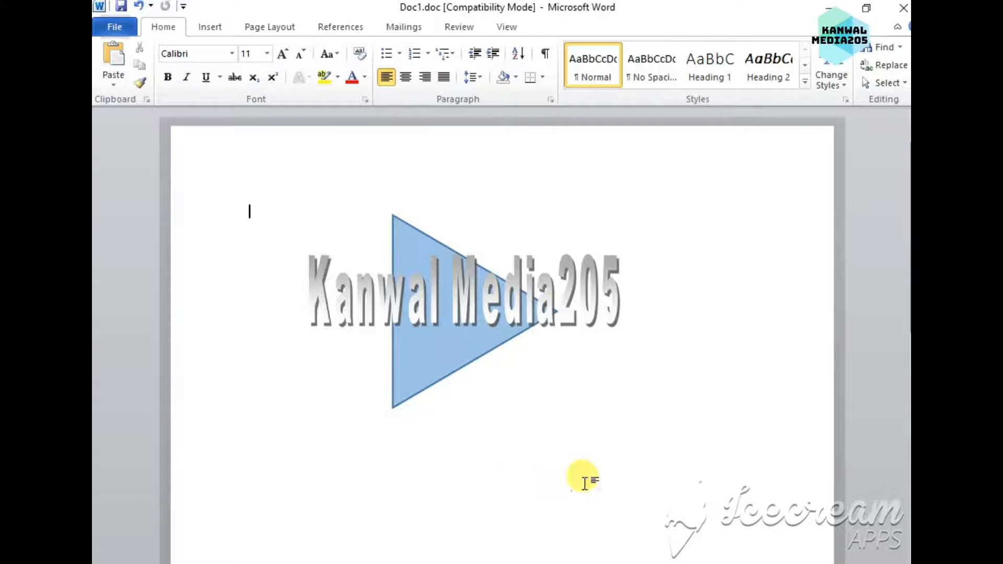
Enlarge the triangle to about 2.42 by 2.5 inches and narrow the WordArt across it.
{"action": "left_click", "coordinate": [541, 308]}
{"action": "left_click_drag", "start_coordinate": [616, 324], "coordinate": [638, 329]}
Draw a curved left block arrow about 1.92 inches high and 2.42 inches wide, and move it over the triangle and text.
{"action": "left_click", "coordinate": [210, 27]}
{"action": "left_click", "coordinate": [306, 80]}
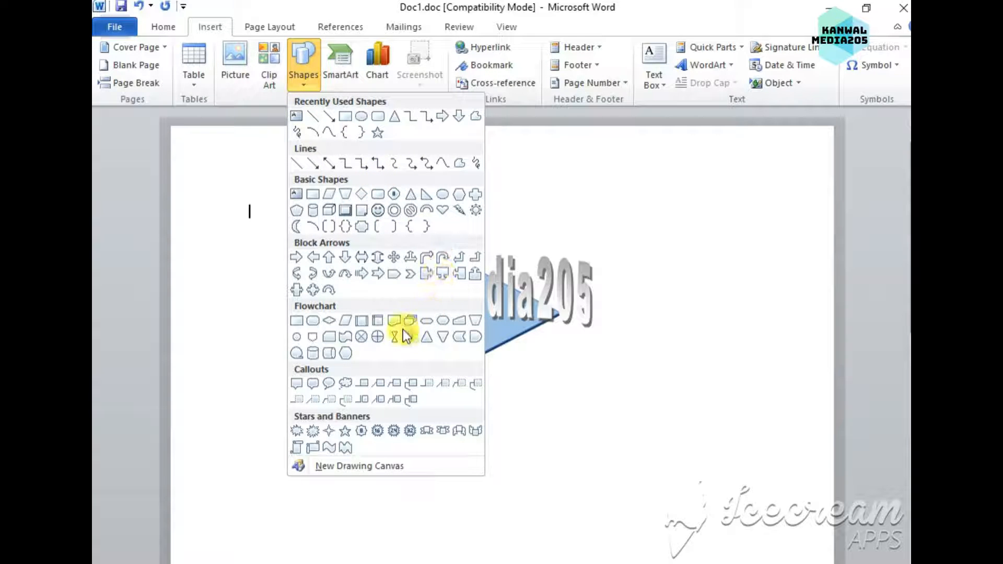
{"action": "left_click", "coordinate": [315, 272]}
{"action": "mouse_move", "coordinate": [439, 236]}
{"action": "left_mouse_down"}
{"action": "mouse_move", "coordinate": [516, 239]}
{"action": "mouse_move", "coordinate": [573, 353]}
{"action": "mouse_move", "coordinate": [569, 397]}
{"action": "mouse_move", "coordinate": [500, 409]}
{"action": "mouse_move", "coordinate": [625, 386]}
{"action": "left_mouse_up"}
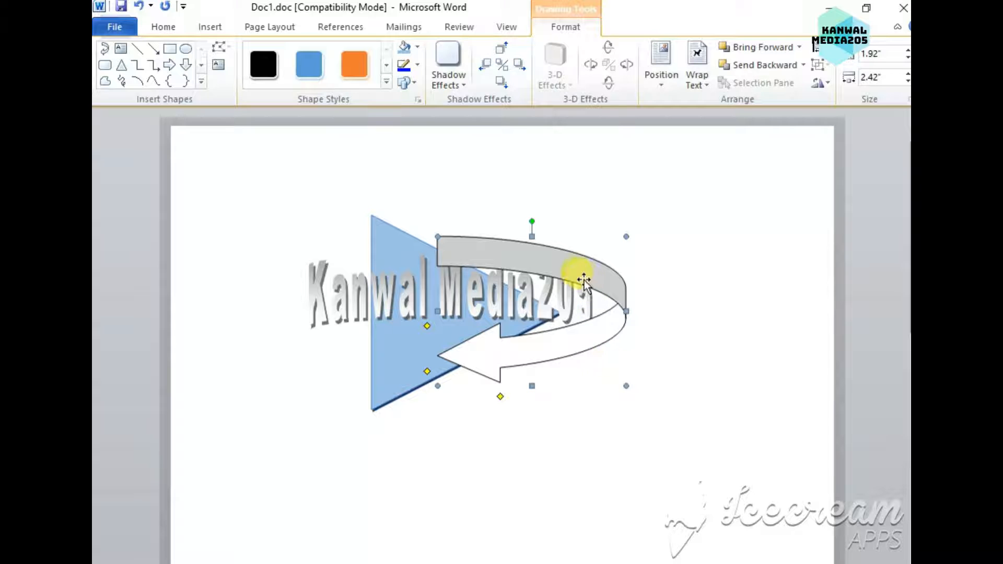
{"action": "left_click_drag", "start_coordinate": [584, 280], "coordinate": [495, 290]}
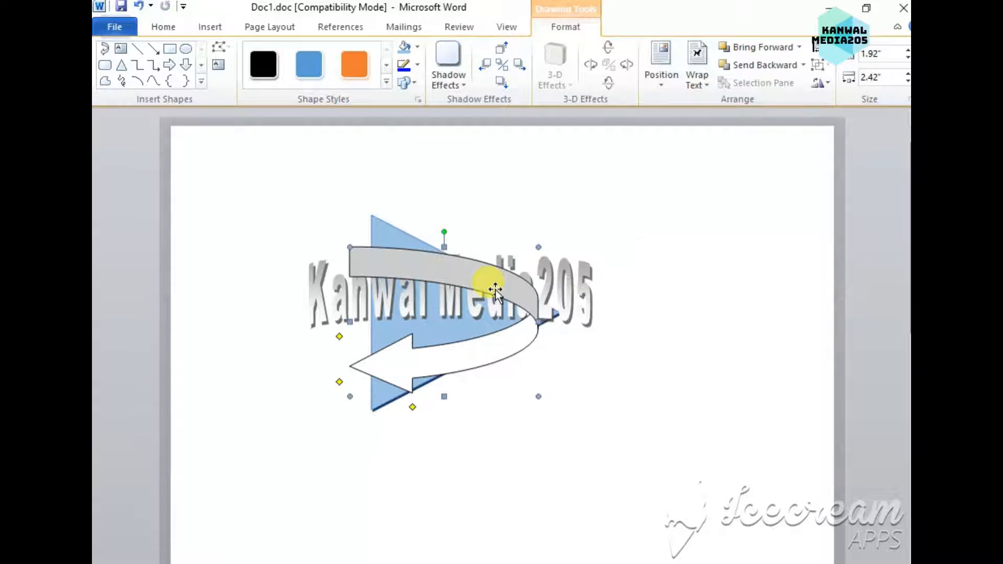
Set the curved arrow's text wrapping to Behind Text so it sits behind the triangle and WordArt.
{"action": "left_click", "coordinate": [430, 306]}
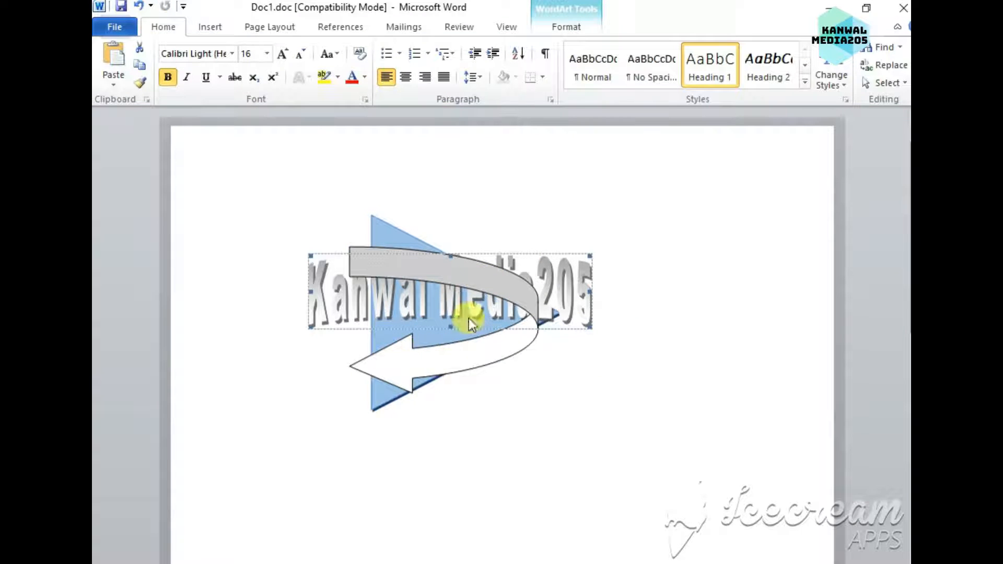
{"action": "double_click", "coordinate": [475, 277]}
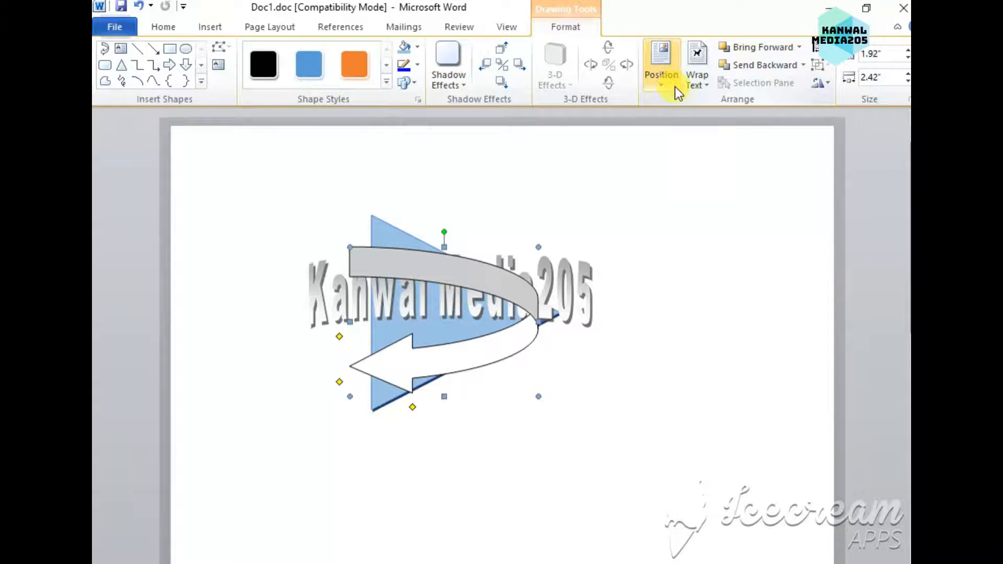
{"action": "left_click", "coordinate": [689, 84]}
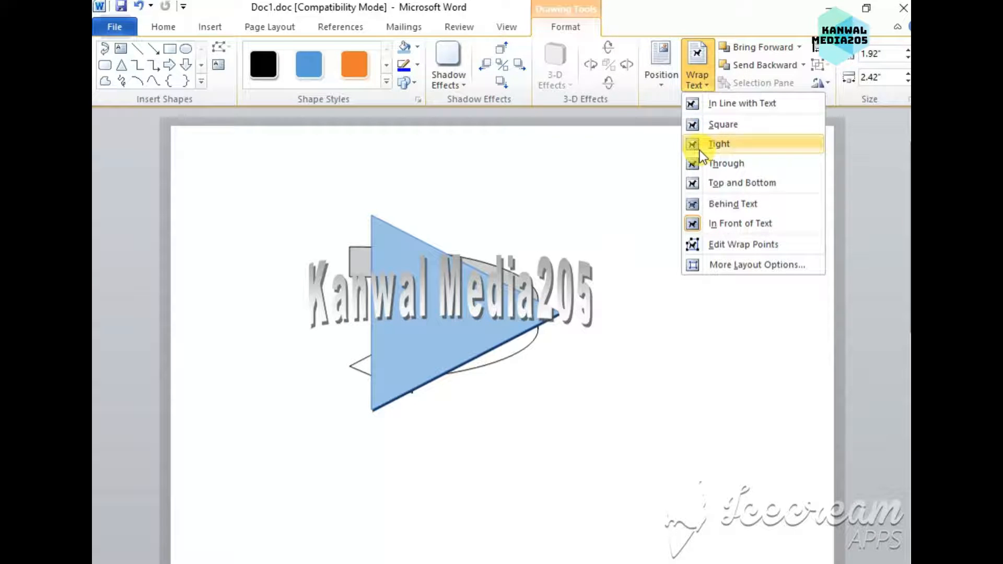
{"action": "left_click", "coordinate": [720, 207]}
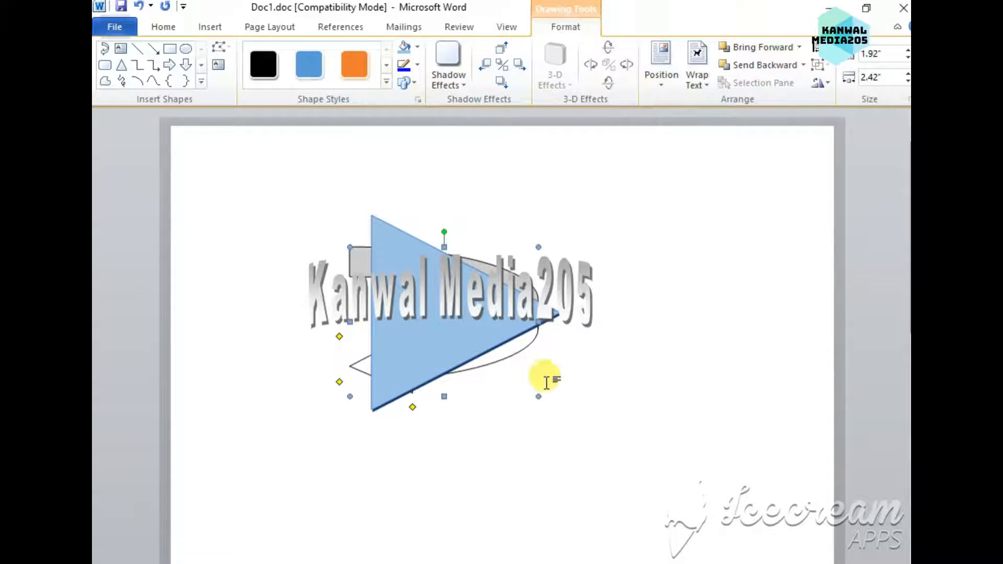
Enlarge the curved arrow to about 2.25 inches high and 3.4 inches wide around the triangle.
{"action": "left_click", "coordinate": [537, 344]}
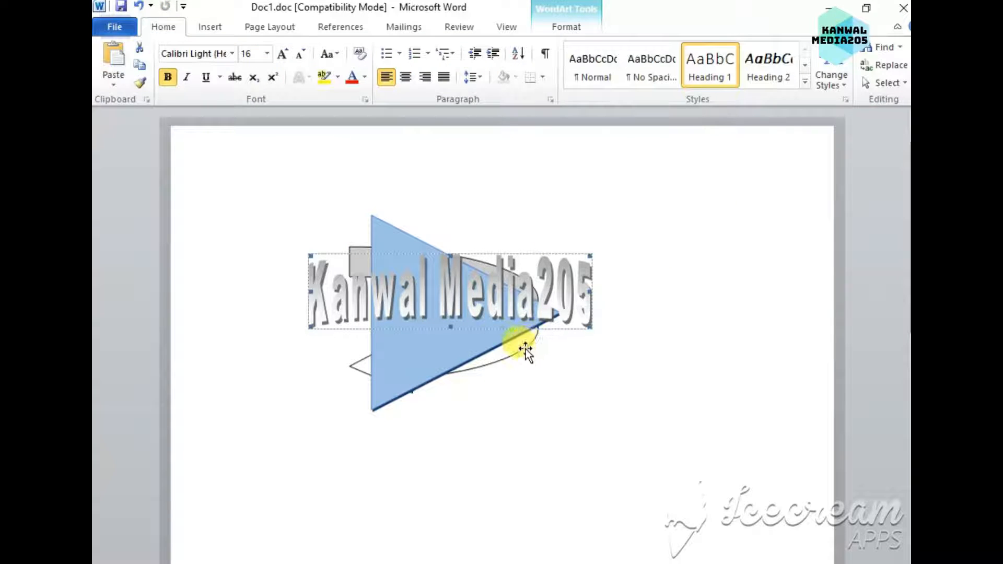
{"action": "left_click", "coordinate": [359, 369]}
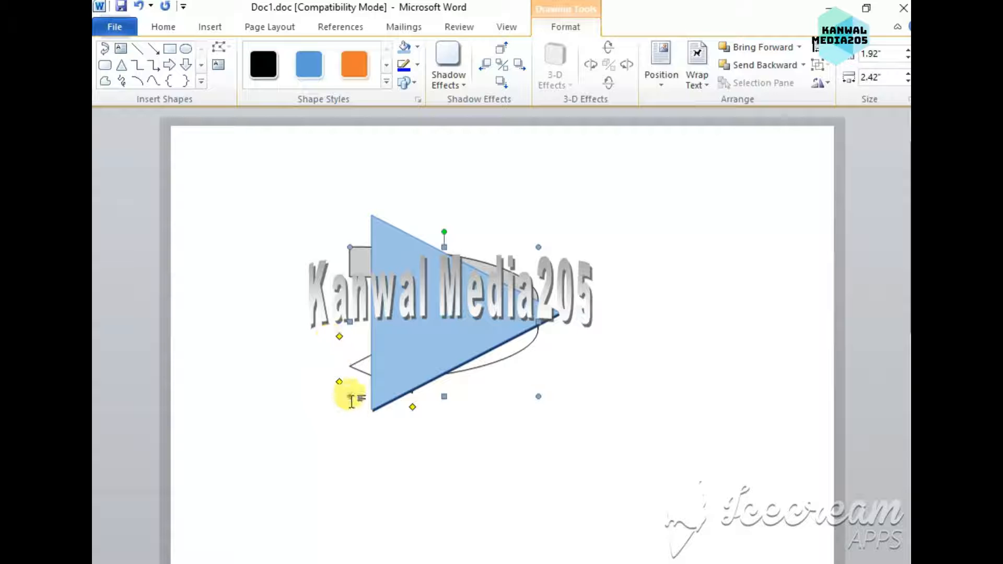
{"action": "left_click_drag", "start_coordinate": [349, 396], "coordinate": [321, 422]}
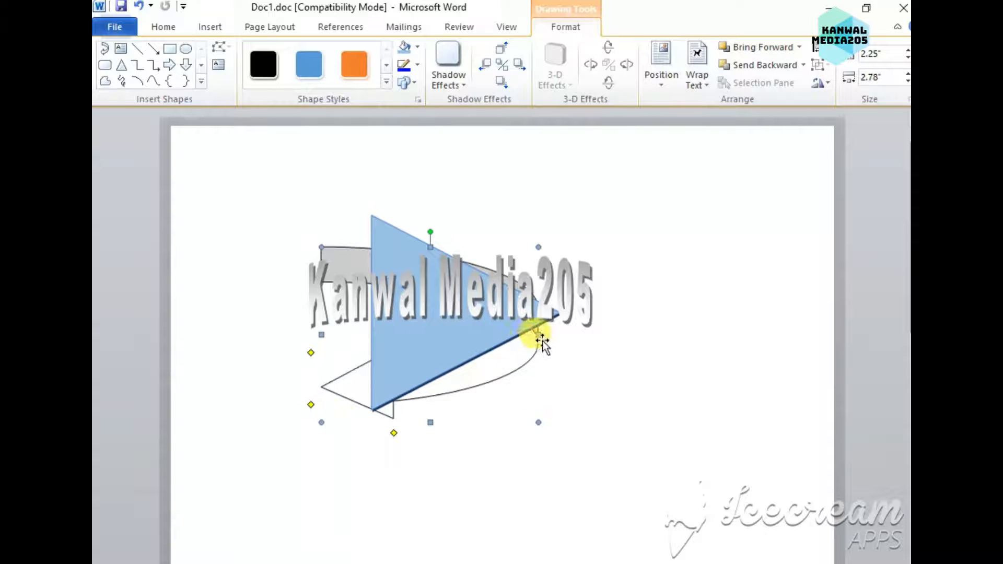
{"action": "left_click_drag", "start_coordinate": [540, 337], "coordinate": [586, 336]}
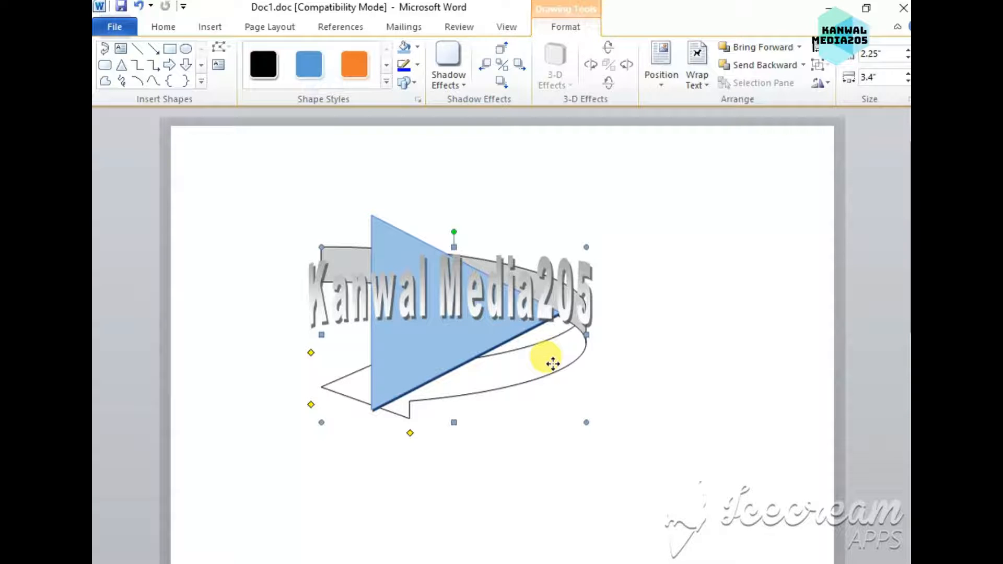
Fill the curved arrow with dark blue.
{"action": "left_click", "coordinate": [417, 46]}
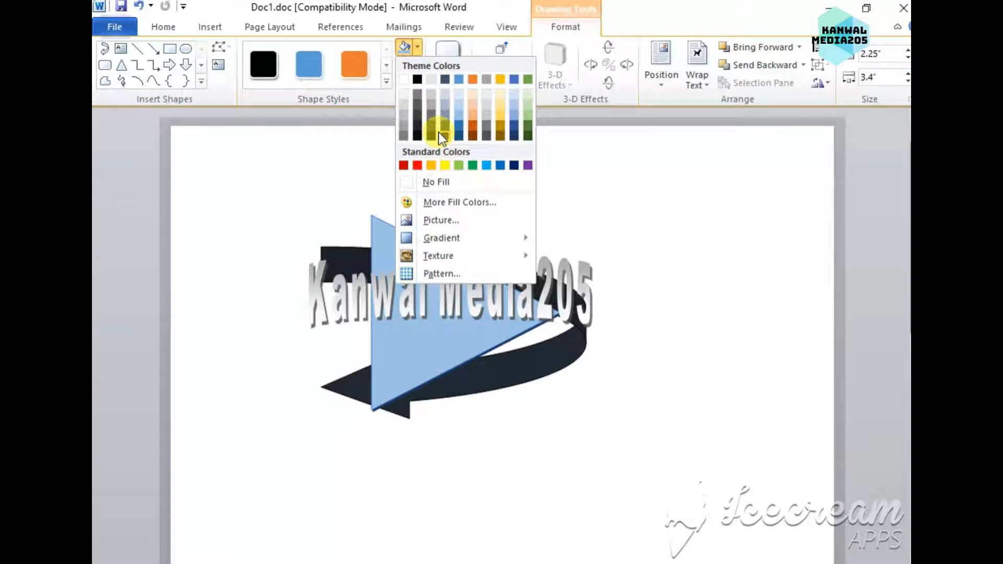
{"action": "left_click", "coordinate": [517, 136]}
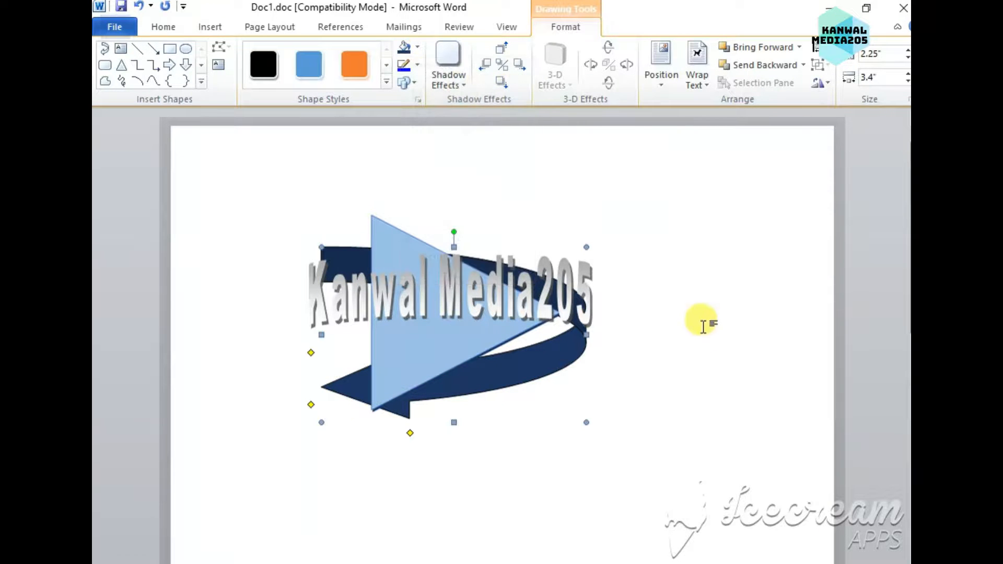
{"action": "left_click", "coordinate": [594, 369]}
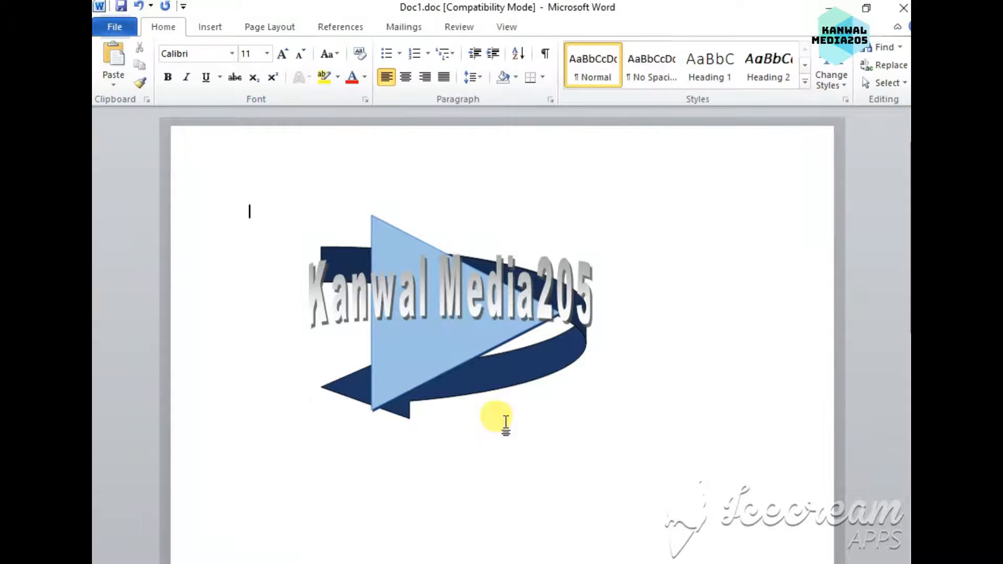
Preview page position layouts for the curved arrow and choose Behind Text wrapping for it again.
{"action": "left_click", "coordinate": [469, 390]}
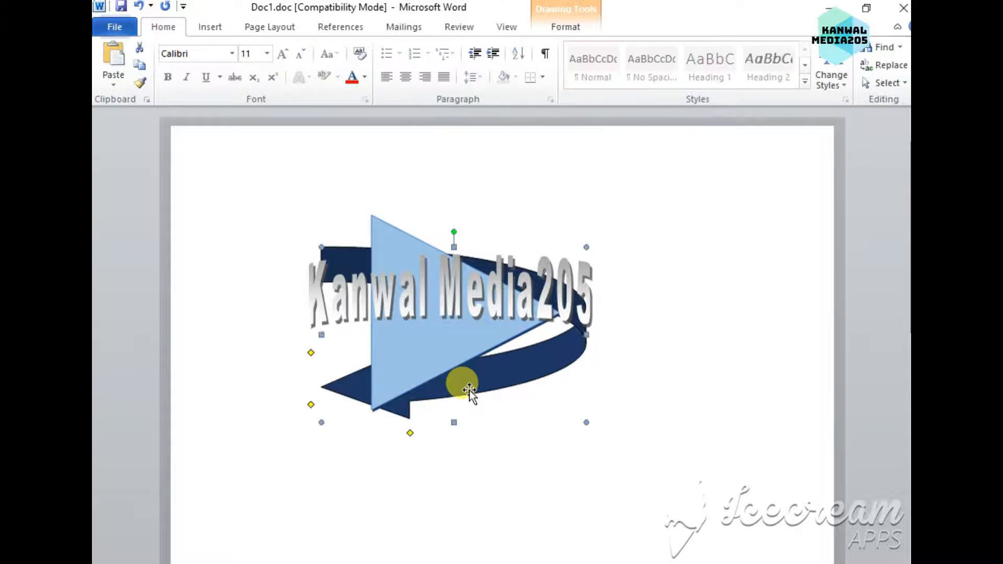
{"action": "double_click", "coordinate": [469, 390]}
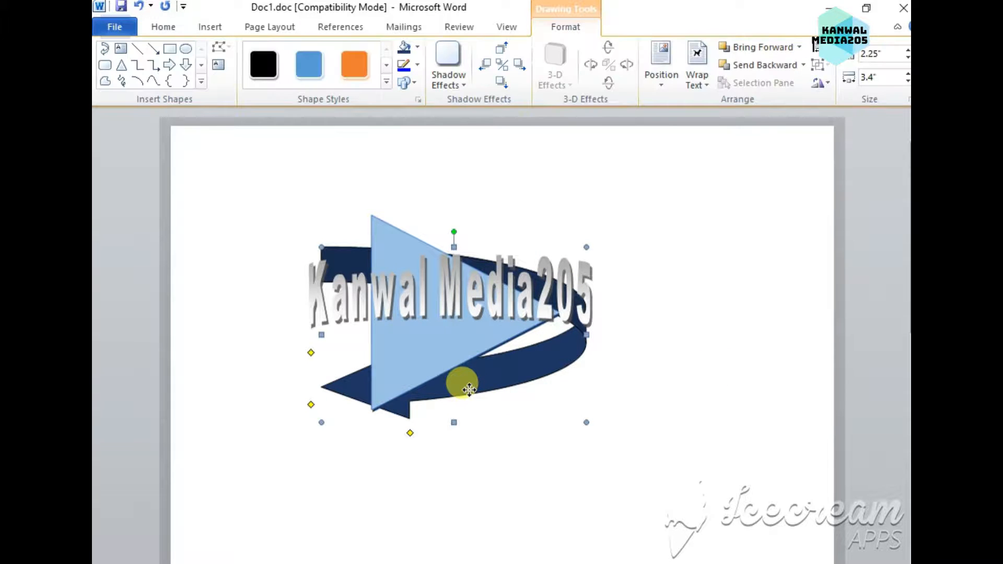
{"action": "left_click", "coordinate": [672, 79]}
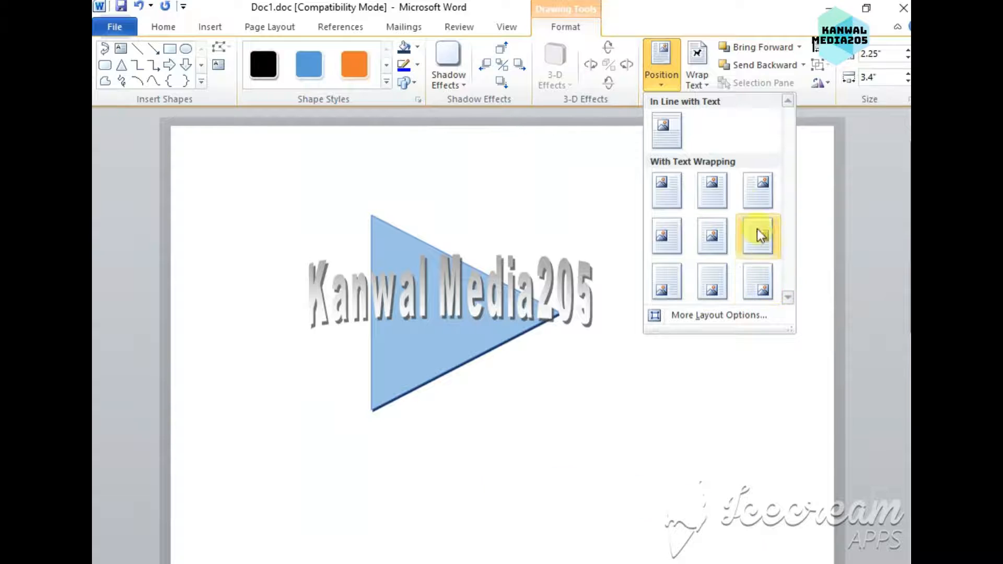
{"action": "left_click", "coordinate": [595, 201]}
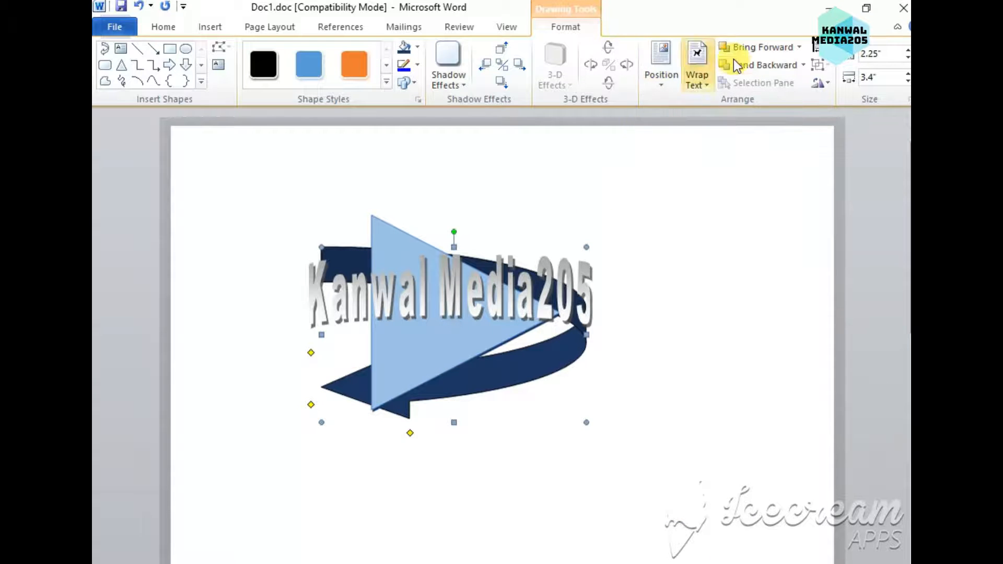
{"action": "left_click", "coordinate": [690, 74]}
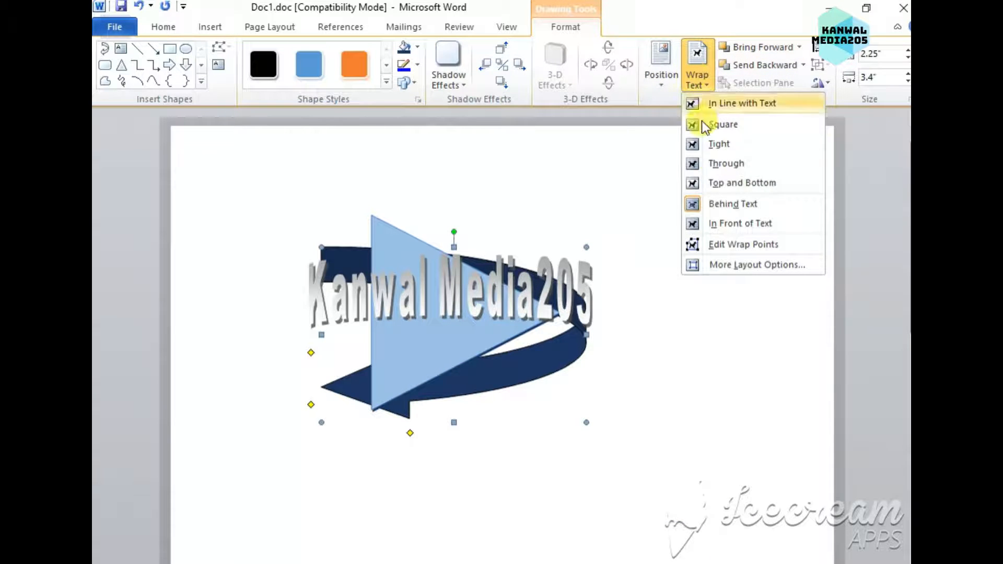
{"action": "left_click", "coordinate": [732, 208]}
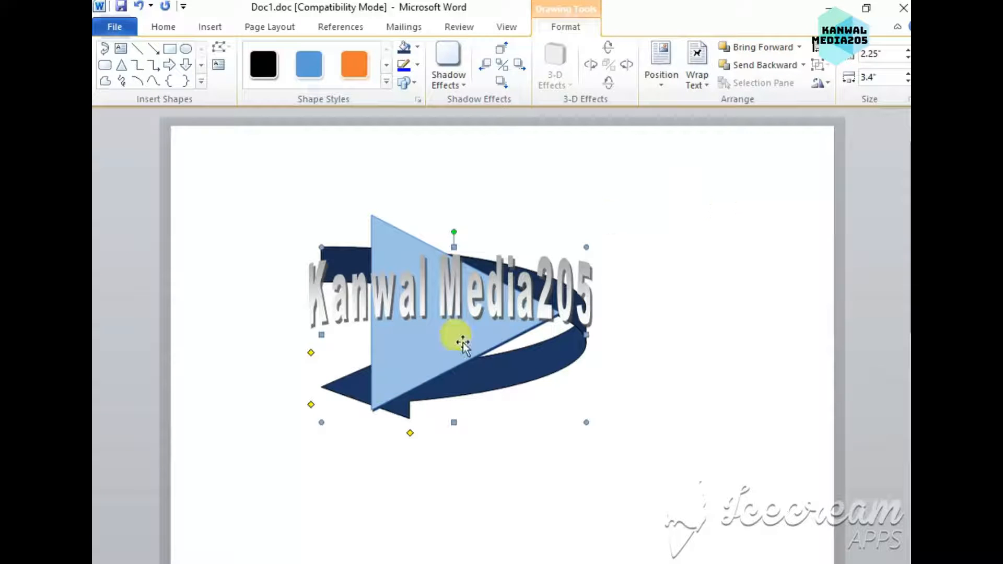
Apply the blue horizontal gradient shape style to the triangle.
{"action": "left_click", "coordinate": [482, 339]}
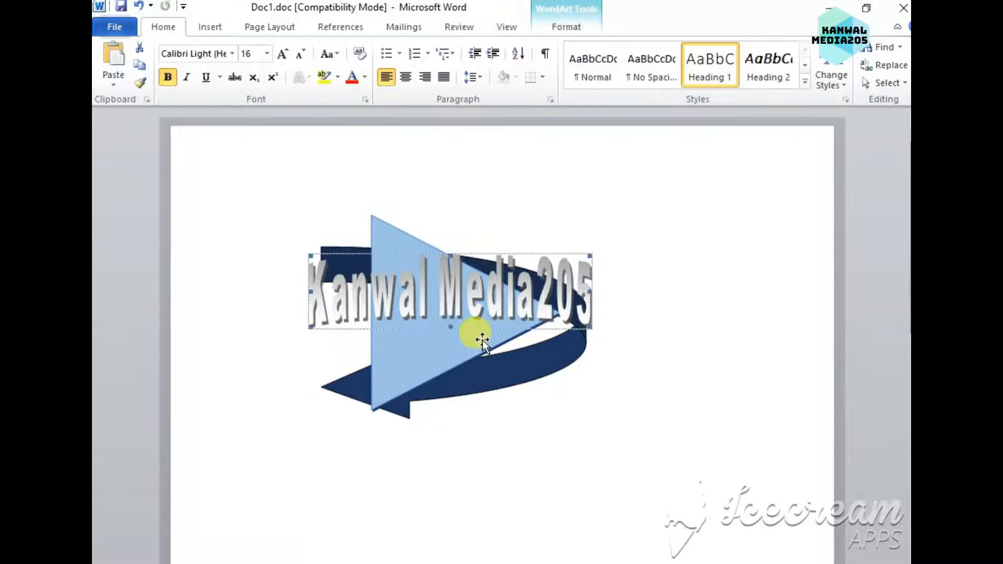
{"action": "left_click", "coordinate": [387, 381]}
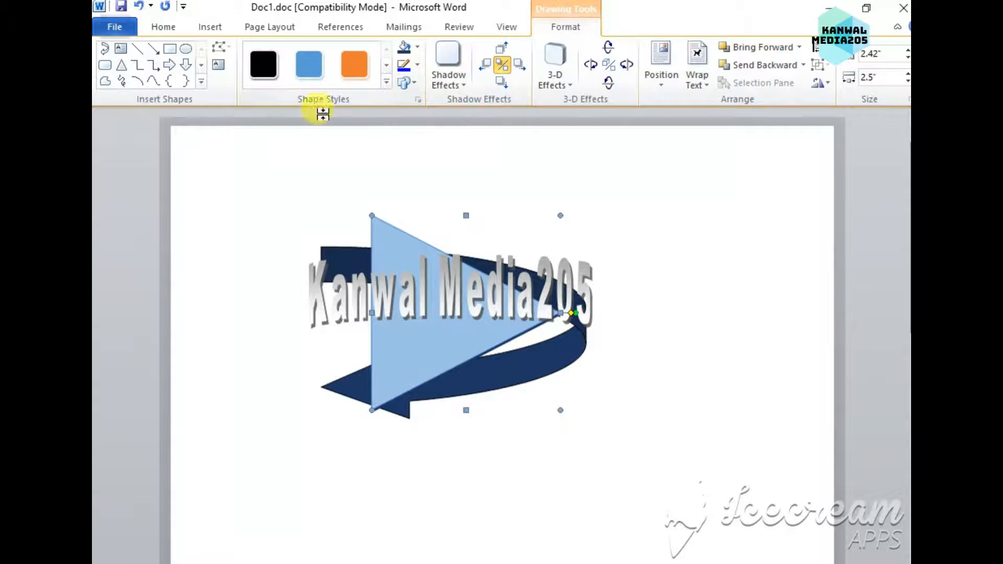
{"action": "left_click", "coordinate": [387, 81]}
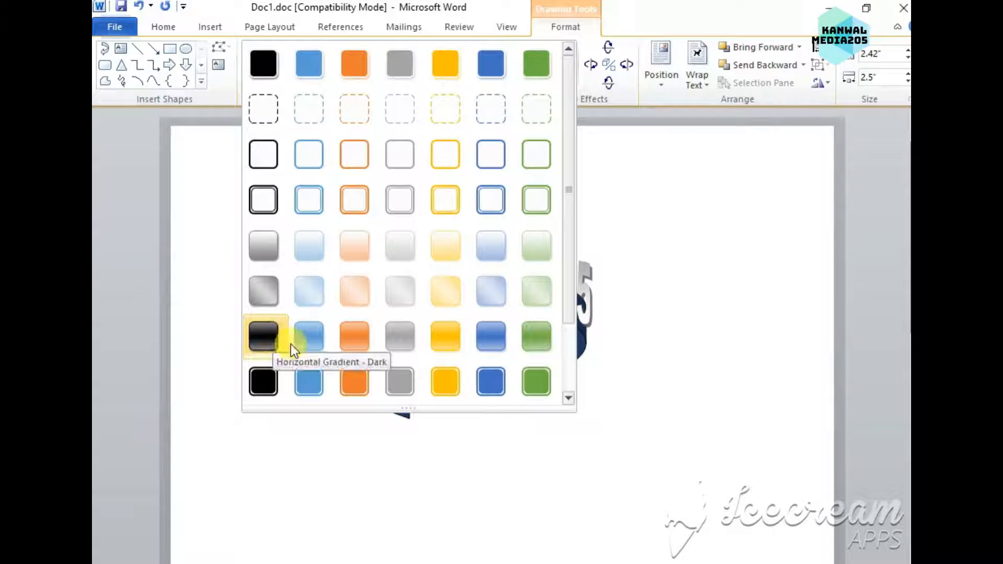
{"action": "left_click", "coordinate": [495, 348]}
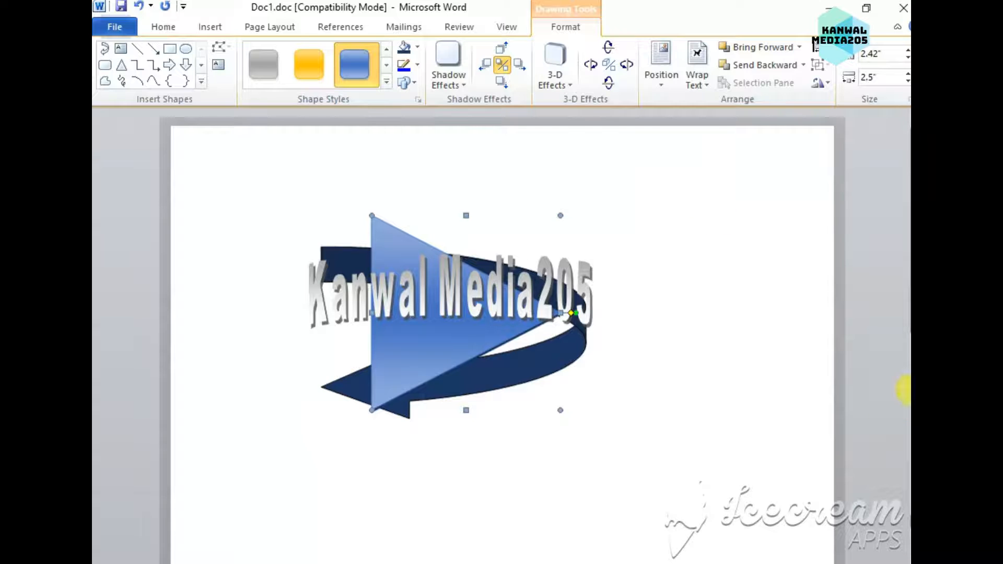
{"action": "left_click", "coordinate": [807, 428]}
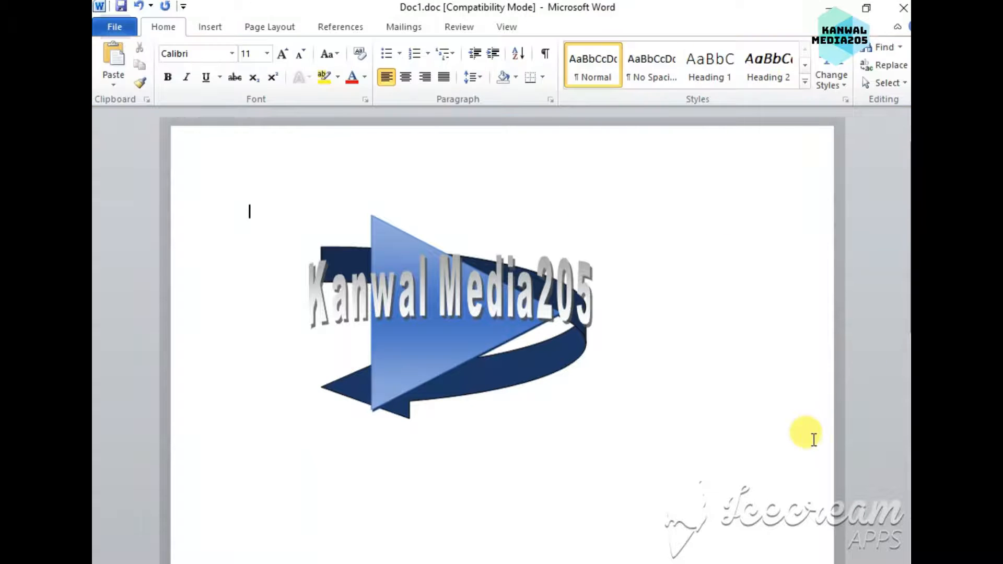
Fill the triangle with the darkest shade of the theme's light blue.
{"action": "left_click", "coordinate": [411, 372]}
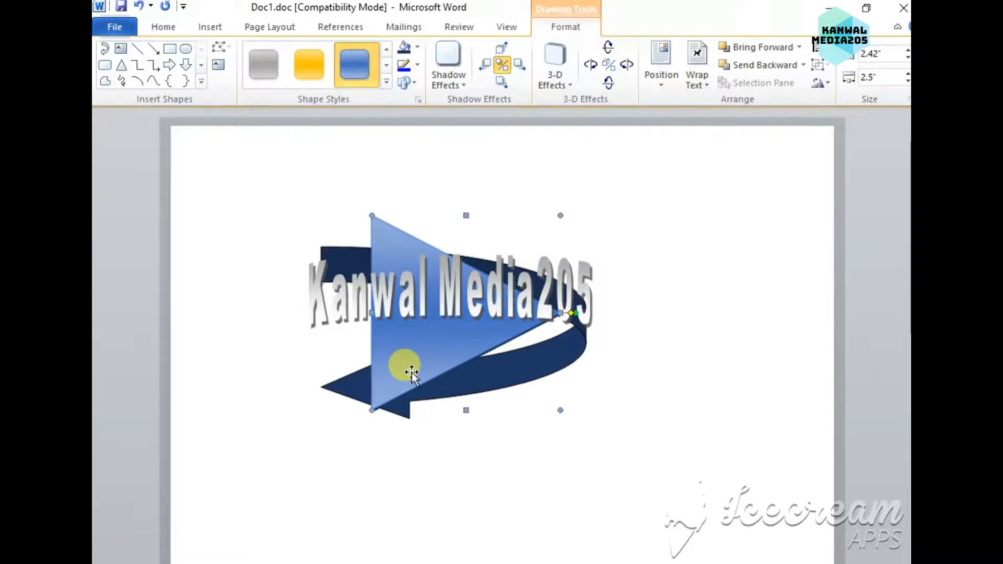
{"action": "left_click", "coordinate": [412, 49]}
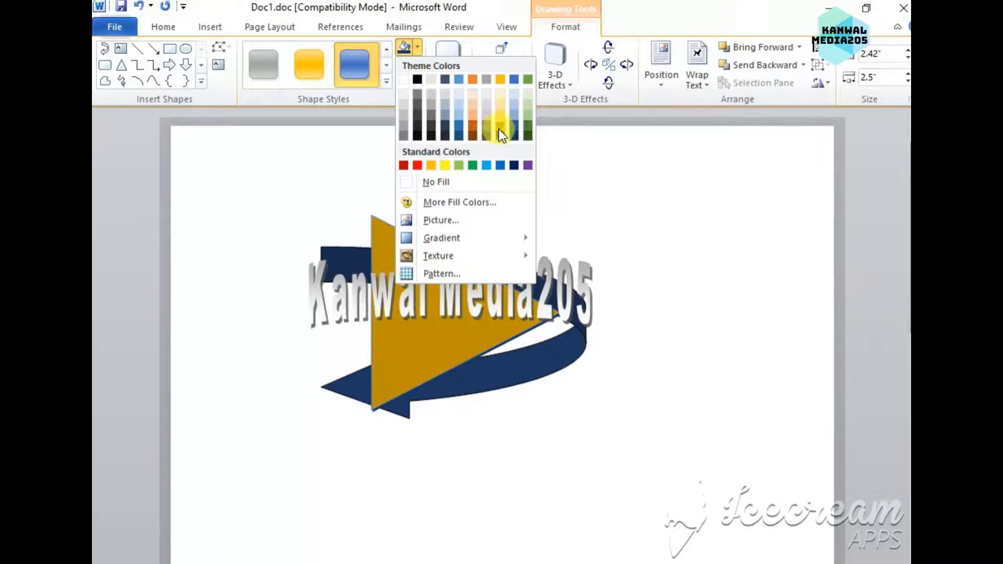
{"action": "left_click", "coordinate": [460, 136]}
Change the curved arrow's fill to Blue-Gray, Text 2, Darker 25%.
{"action": "left_click", "coordinate": [539, 371]}
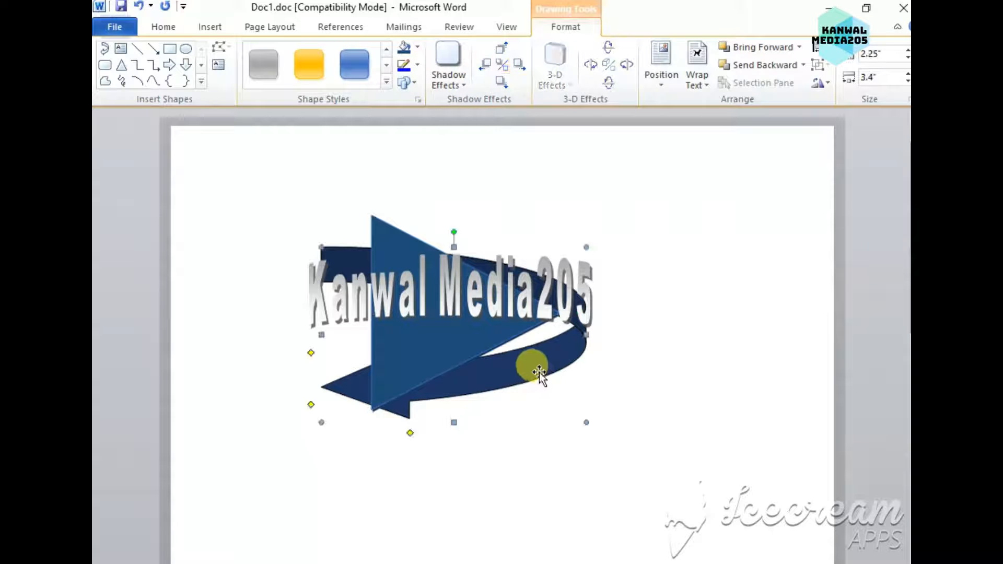
{"action": "left_click", "coordinate": [446, 84]}
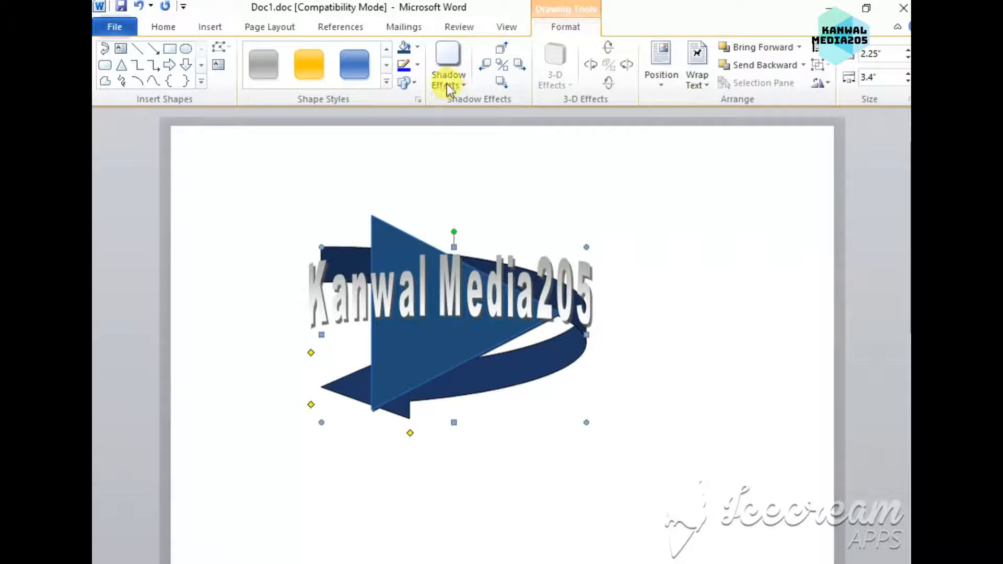
{"action": "left_click", "coordinate": [415, 53]}
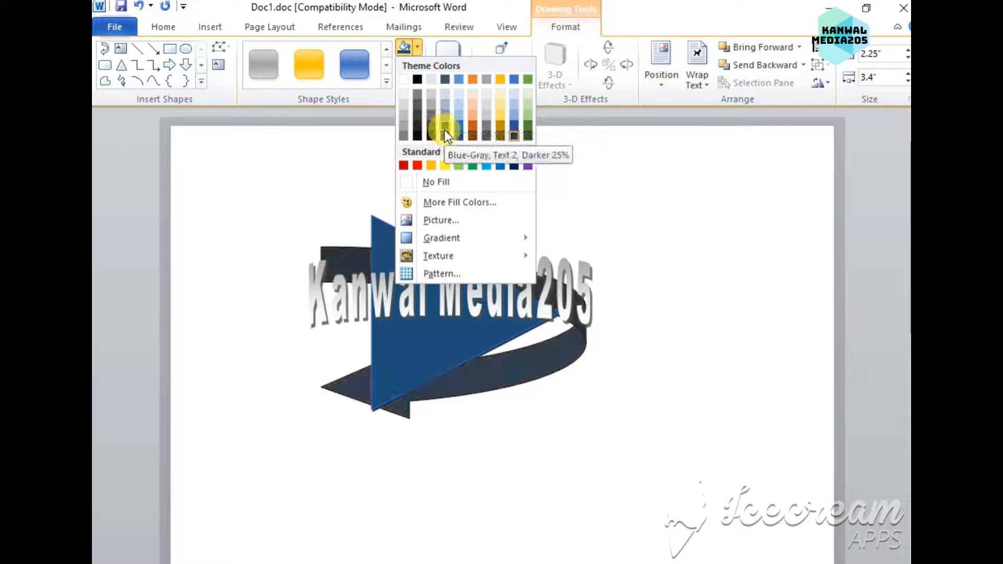
Stretch the "Kanwal Media205" WordArt slightly taller by extending it downward.
{"action": "left_click", "coordinate": [509, 283]}
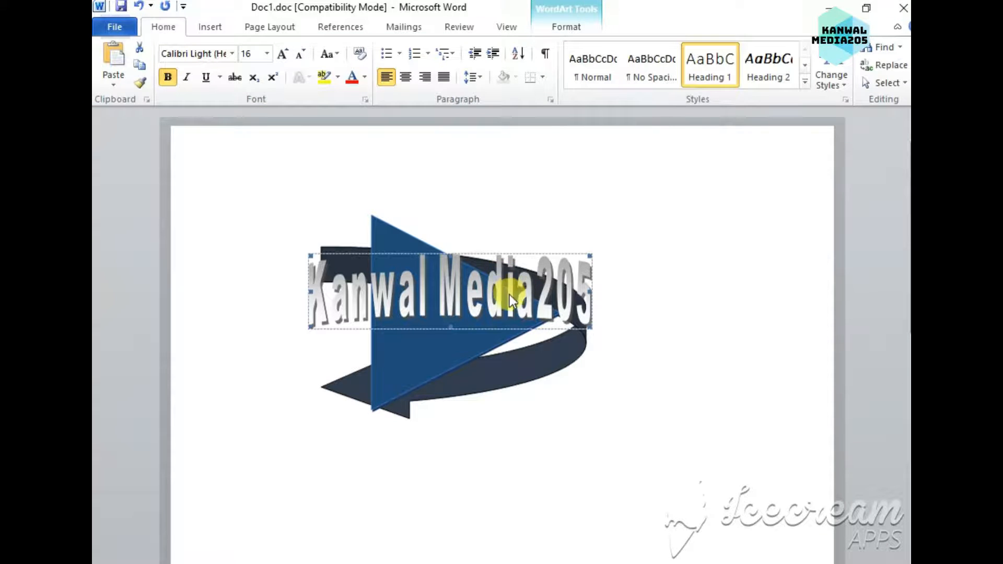
{"action": "left_click_drag", "start_coordinate": [450, 324], "coordinate": [450, 336]}
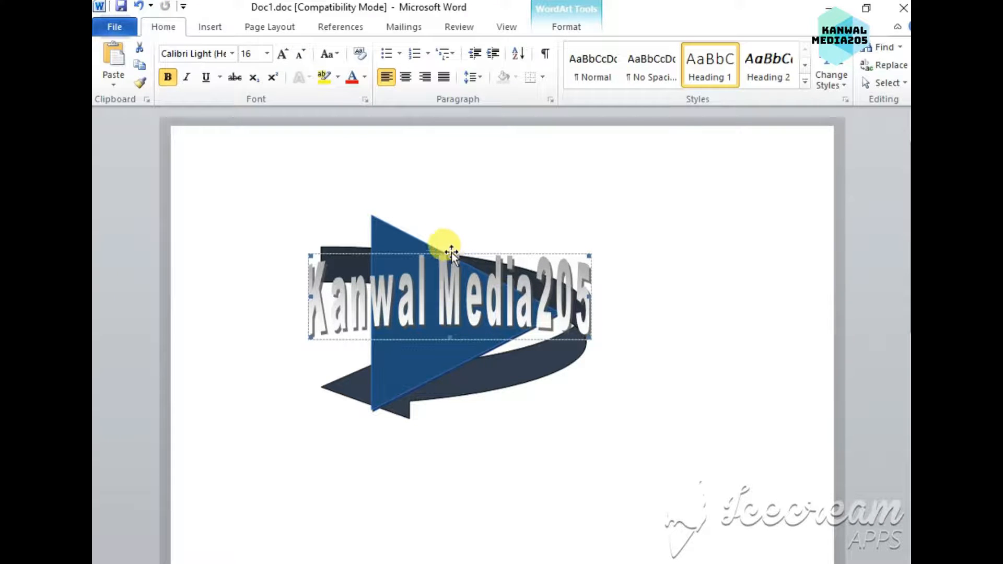
Shift the "Kanwal Media205" WordArt slightly lower over the triangle by pulling down the upper edge of its text box.
{"action": "left_click", "coordinate": [452, 281]}
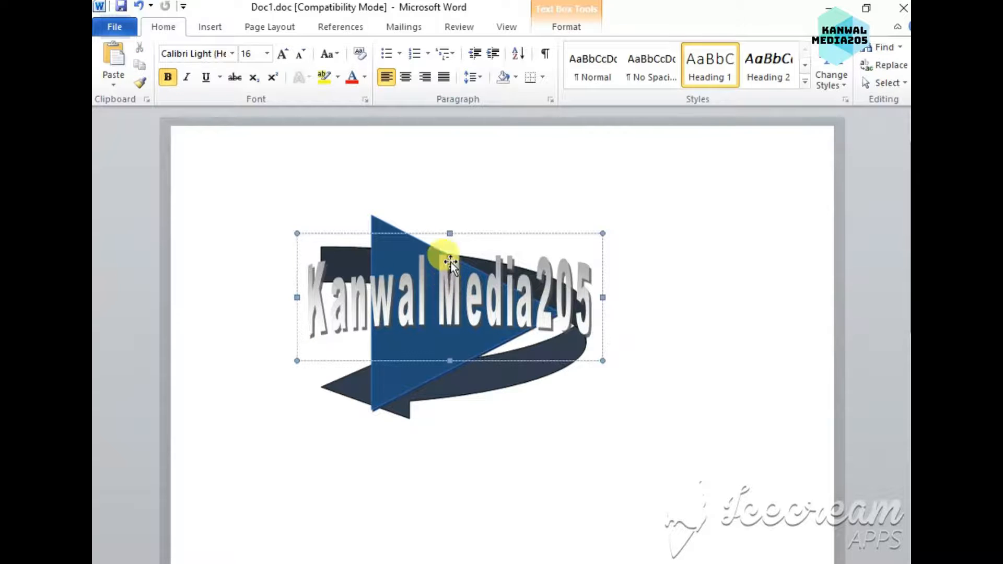
{"action": "left_click_drag", "start_coordinate": [449, 233], "coordinate": [450, 255]}
{"action": "left_click", "coordinate": [712, 356]}
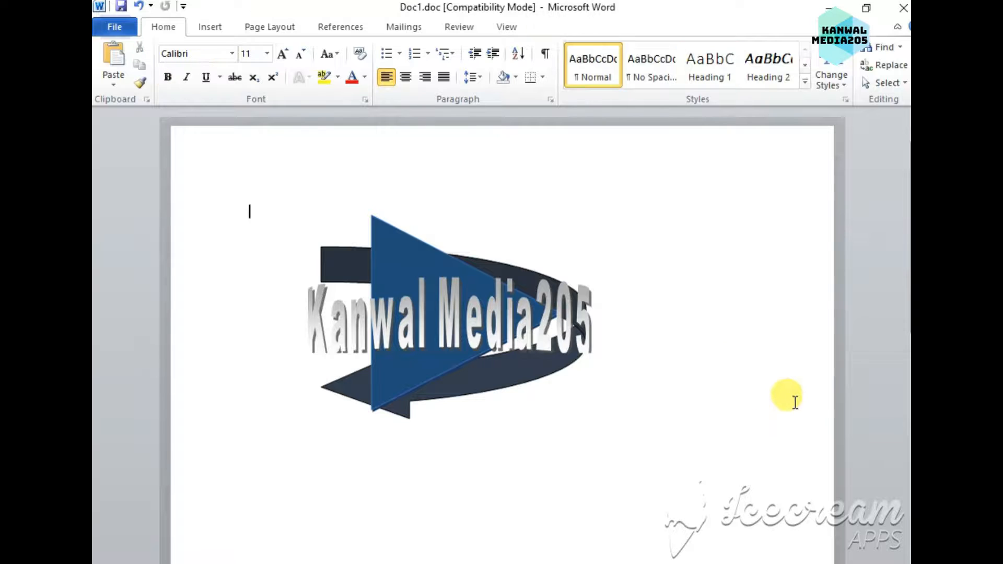
Save the document as Doc1.doc in the Documents folder using the Word 97-2003 Document format.
{"action": "left_click", "coordinate": [490, 295]}
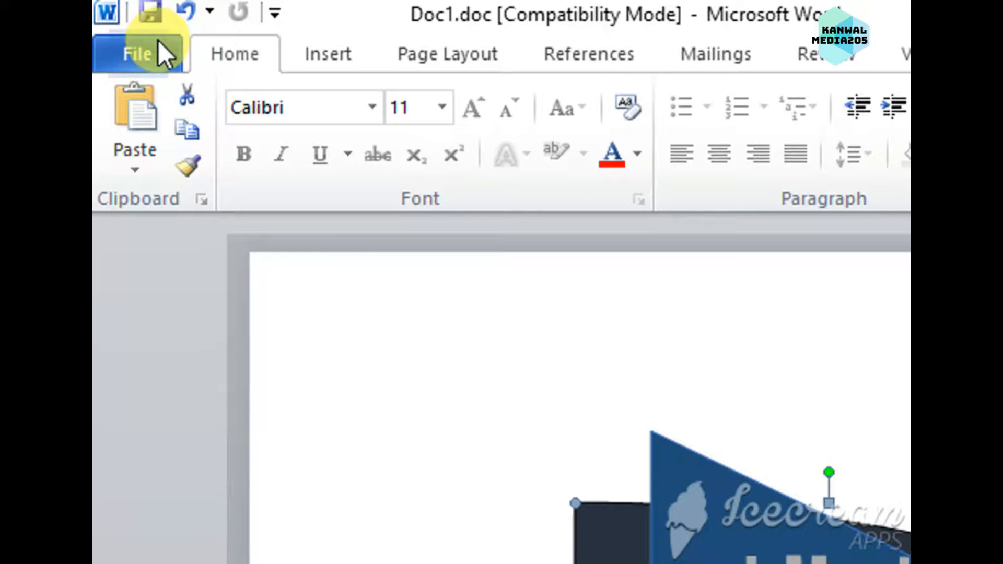
{"action": "left_click", "coordinate": [158, 45]}
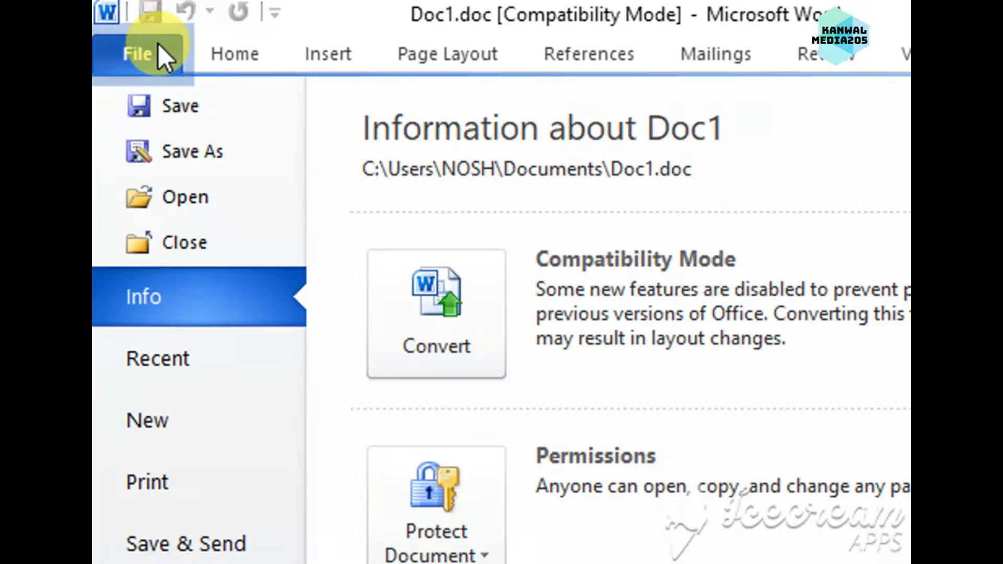
{"action": "left_click", "coordinate": [173, 147]}
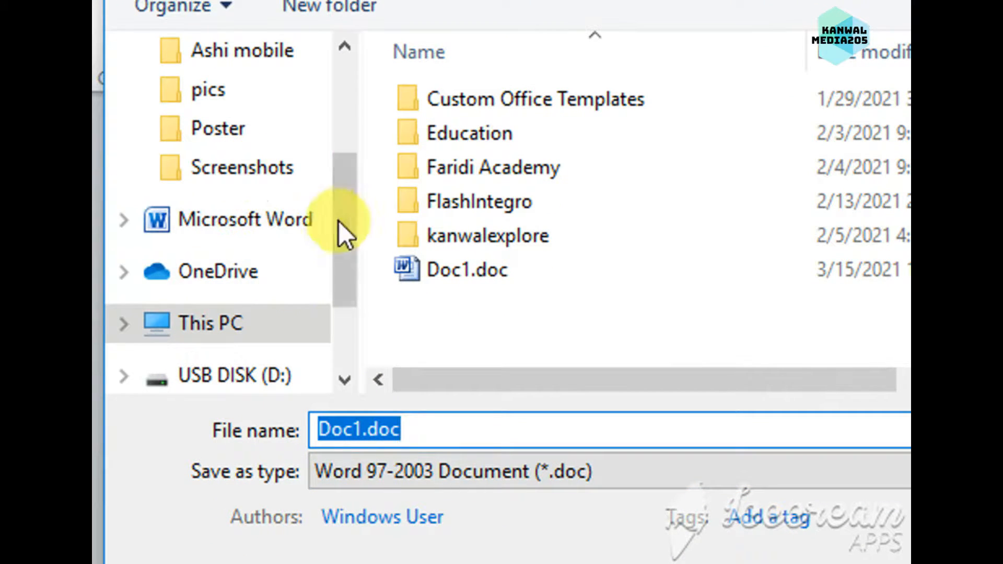
{"action": "left_click_drag", "start_coordinate": [344, 201], "coordinate": [333, 101]}
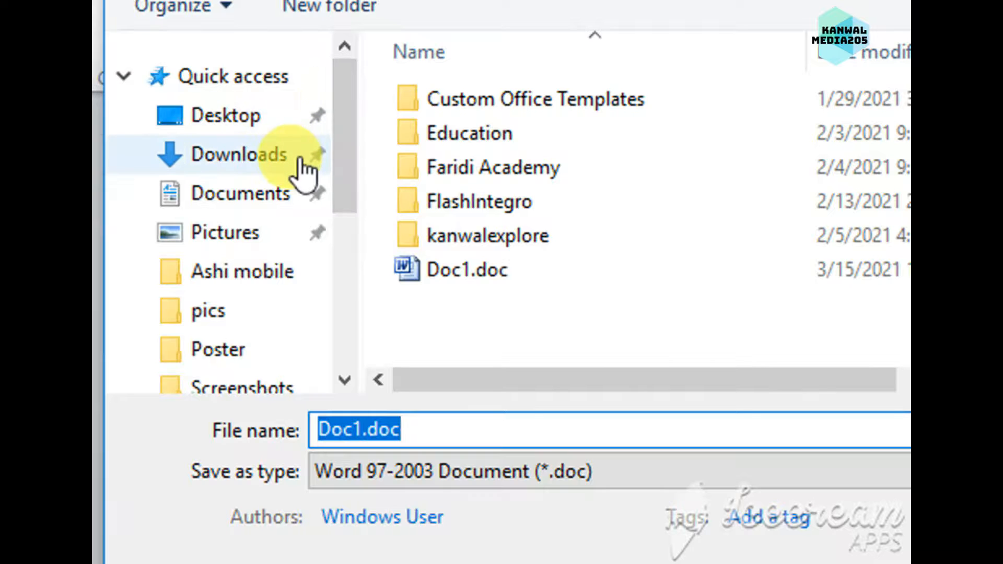
{"action": "left_click", "coordinate": [266, 196]}
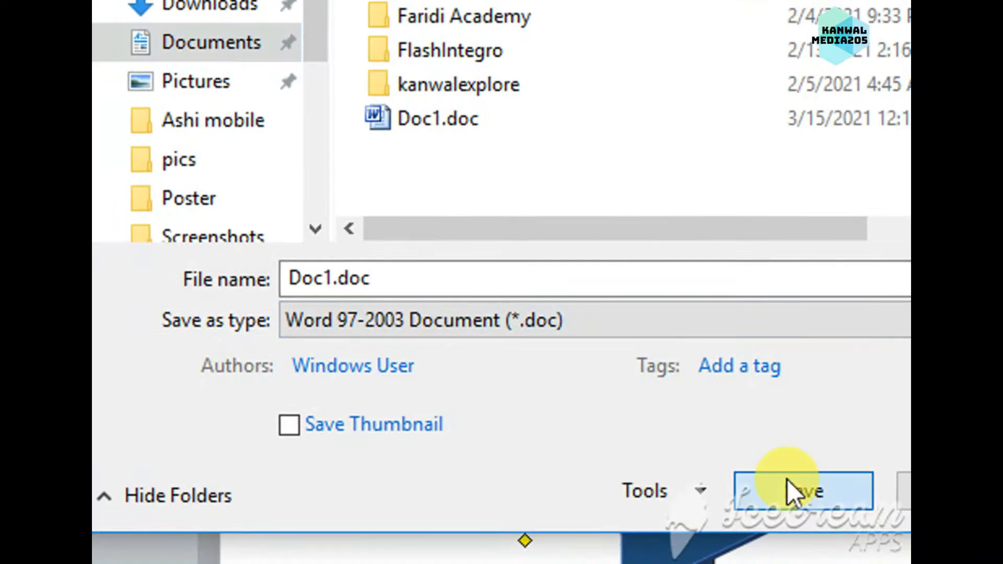
{"action": "left_click", "coordinate": [790, 483]}
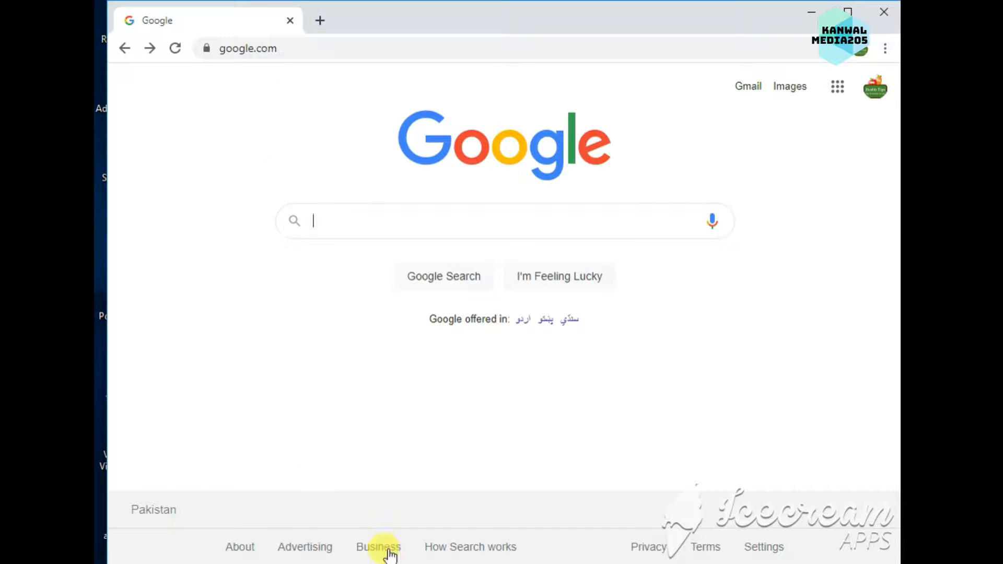
{"action": "left_click", "coordinate": [301, 48]}
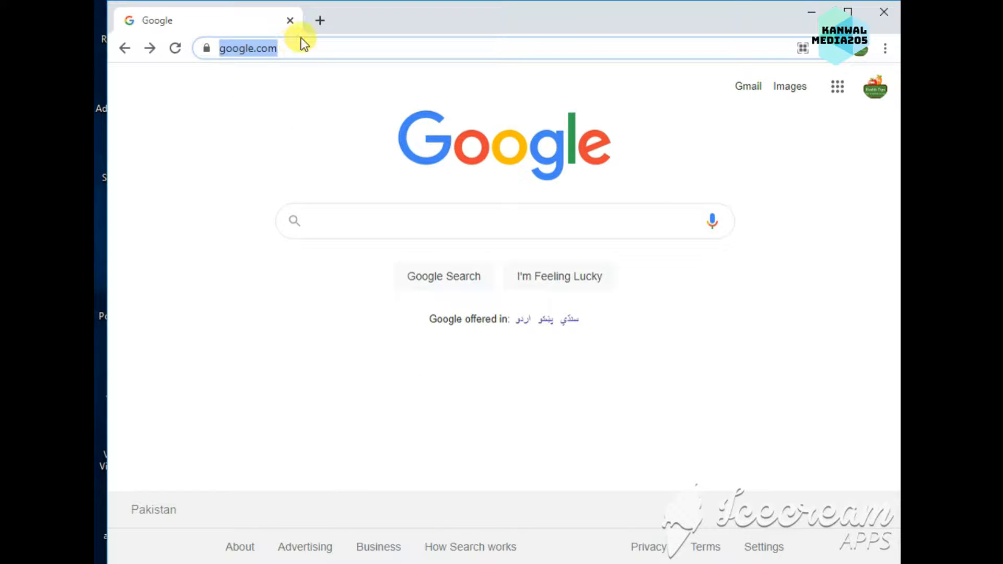
{"action": "key", "text": "BackSpace"}
{"action": "type", "text": "ww"}
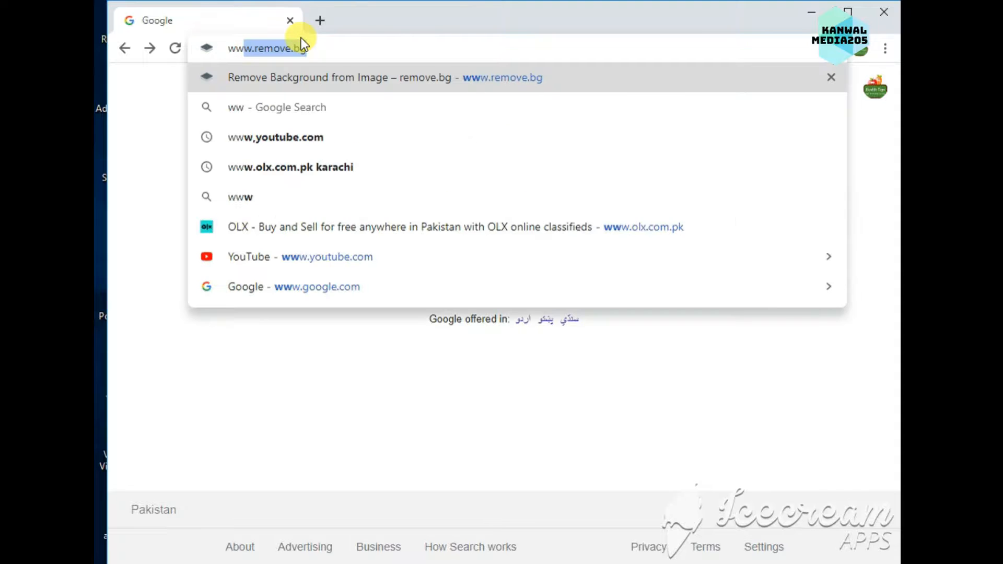
{"action": "type", "text": "w"}
{"action": "type", "text": "."}
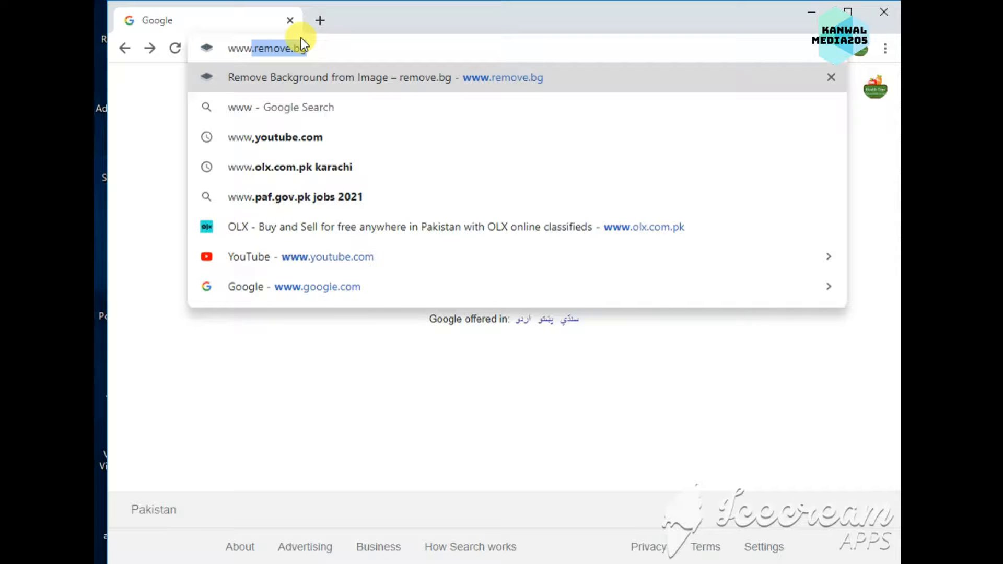
{"action": "type", "text": "conv"}
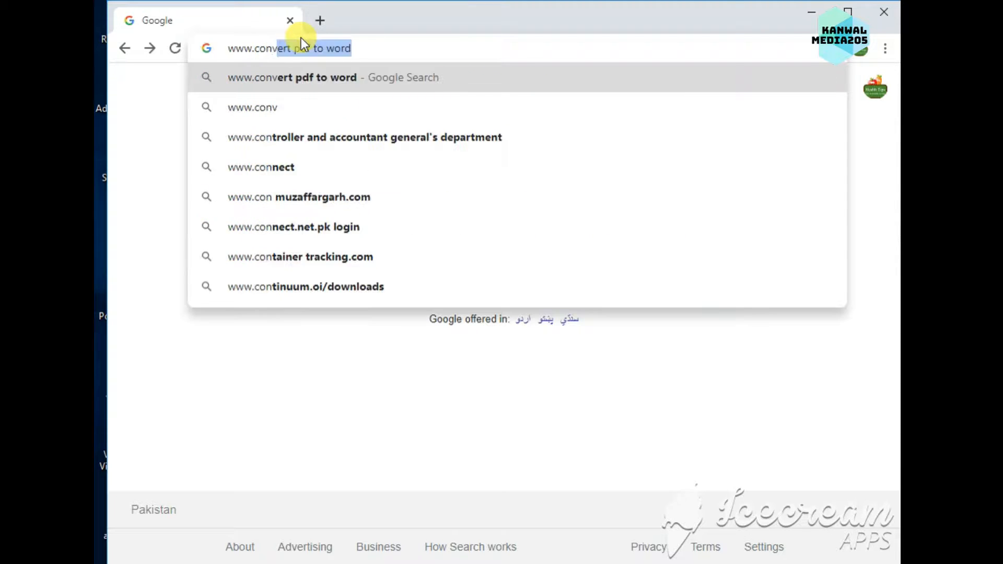
{"action": "type", "text": "ertio"}
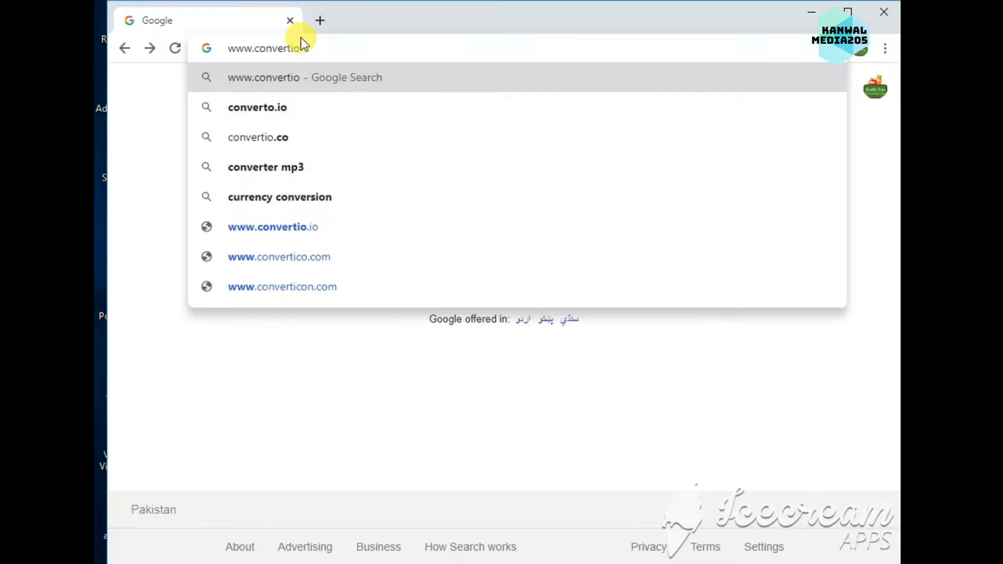
{"action": "type", "text": ".co"}
{"action": "key", "text": "Return"}
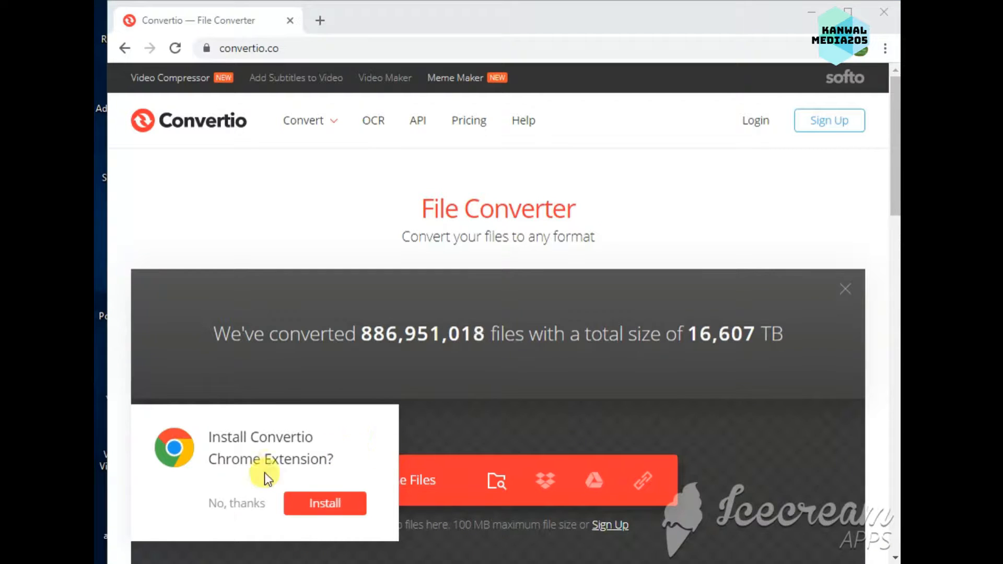
{"action": "left_click", "coordinate": [236, 504]}
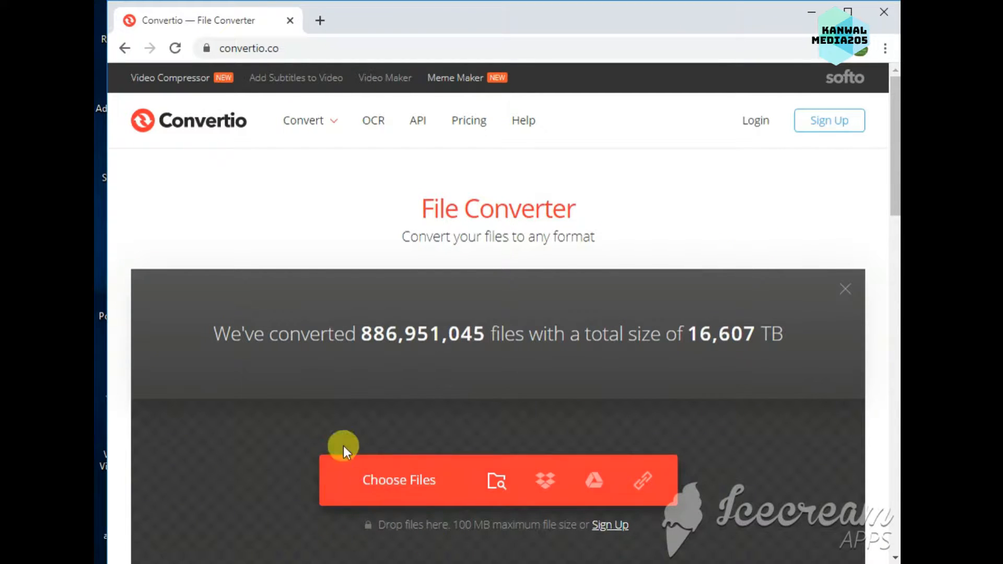
Upload Doc1.doc from the Documents folder to the file converter.
{"action": "left_click", "coordinate": [376, 479]}
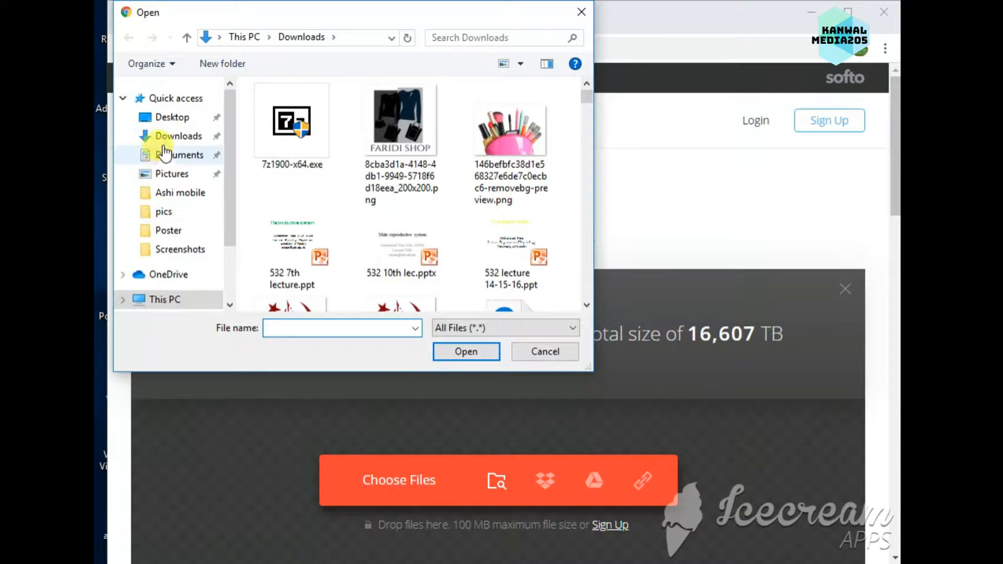
{"action": "left_click", "coordinate": [186, 156]}
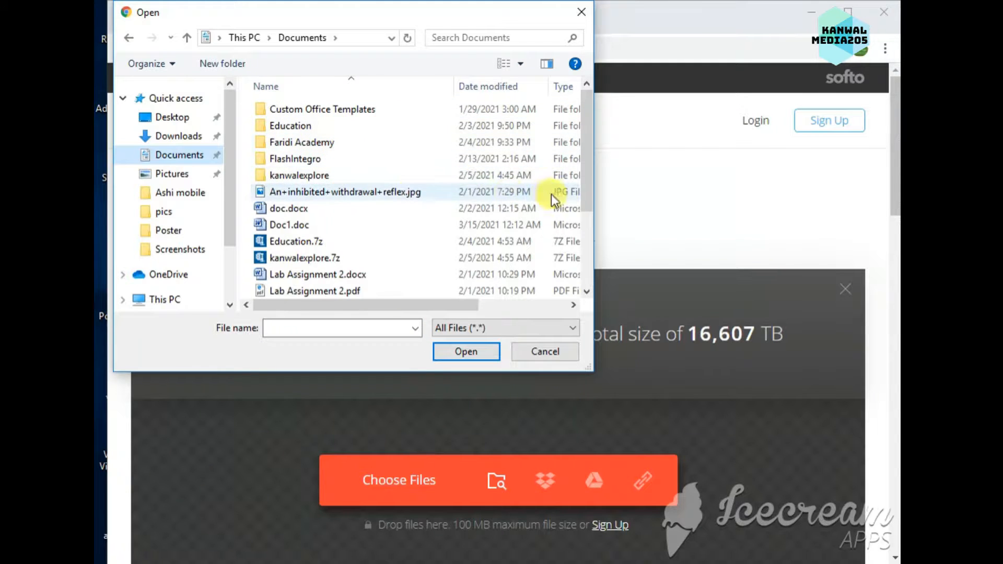
{"action": "left_click_drag", "start_coordinate": [585, 187], "coordinate": [584, 203]}
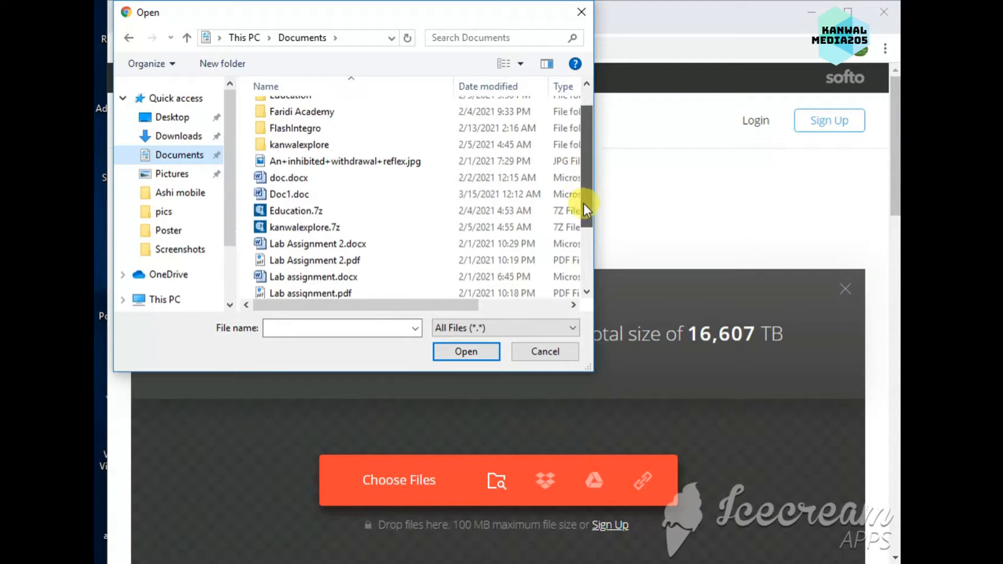
{"action": "left_click", "coordinate": [306, 196]}
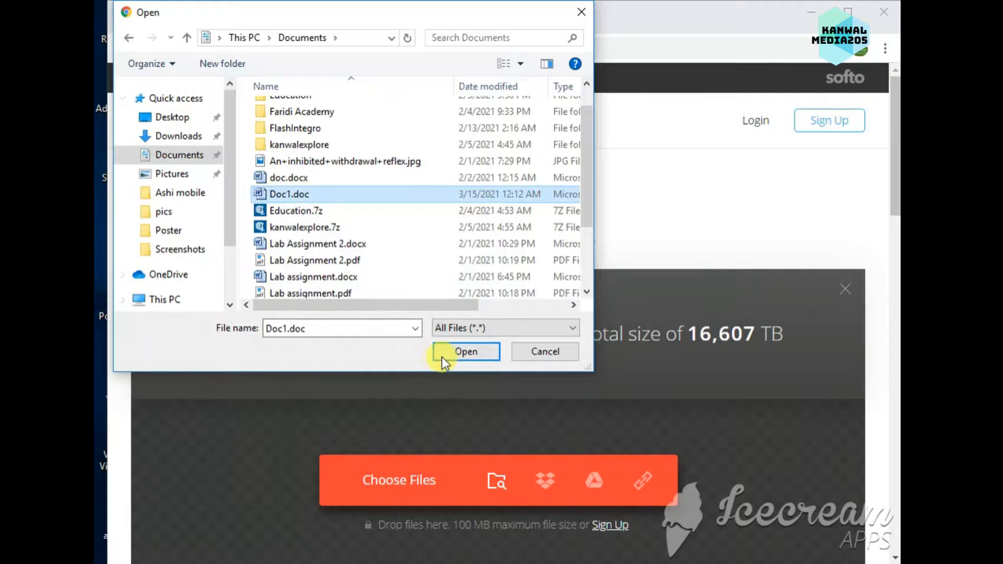
{"action": "left_click", "coordinate": [447, 356]}
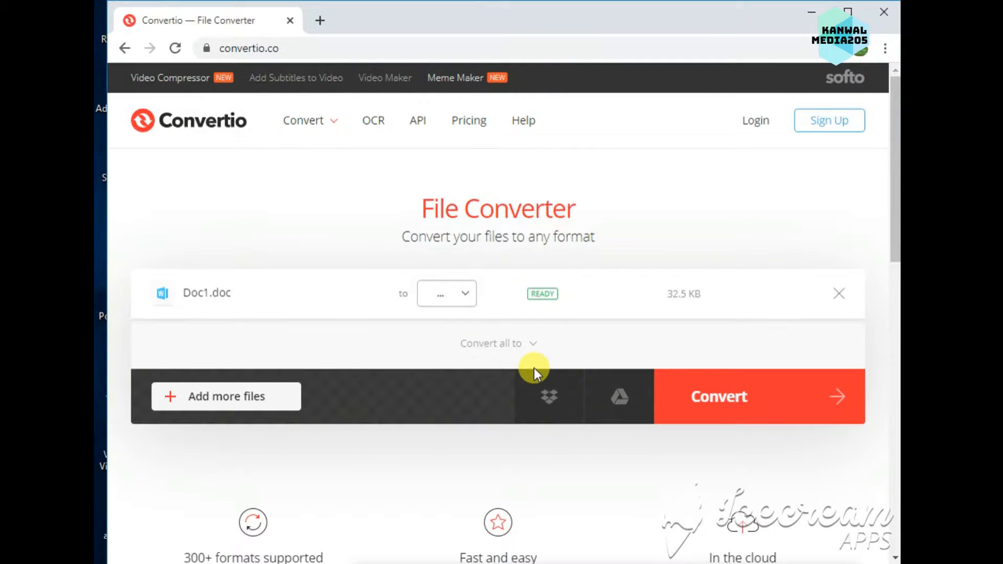
Convert Doc1.doc to the JPG image format and download the converted file.
{"action": "left_click", "coordinate": [442, 303]}
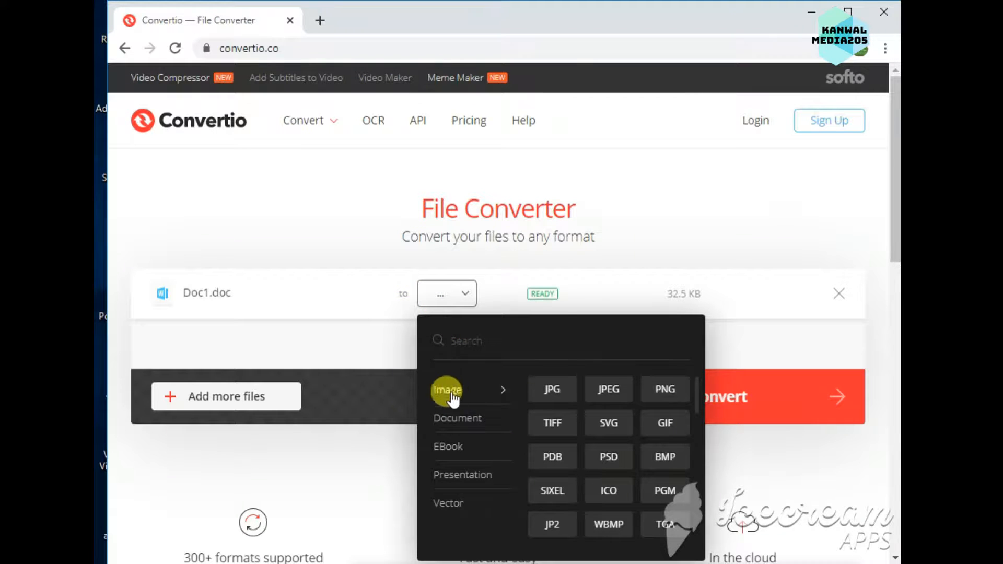
{"action": "left_click", "coordinate": [568, 396]}
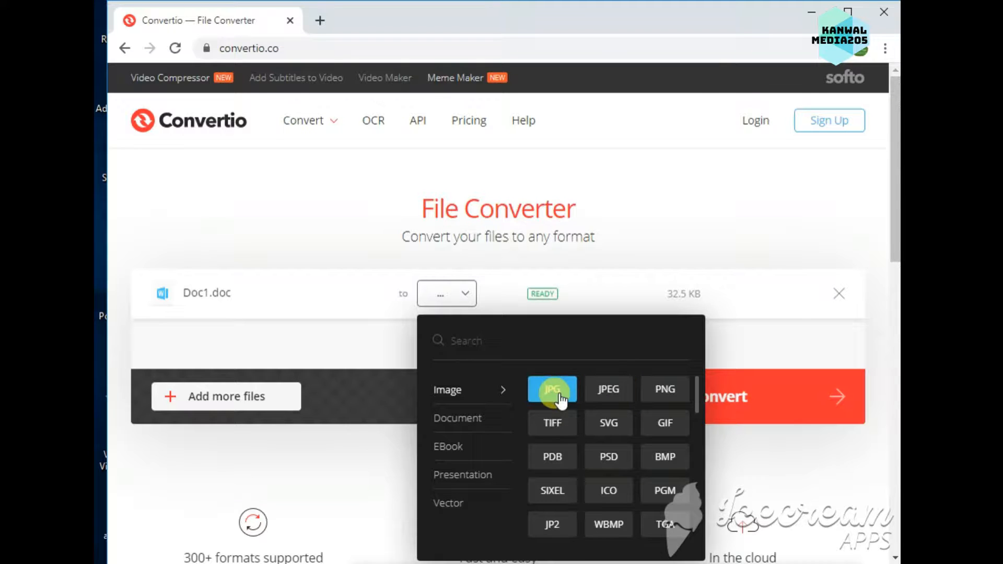
{"action": "left_click", "coordinate": [560, 397]}
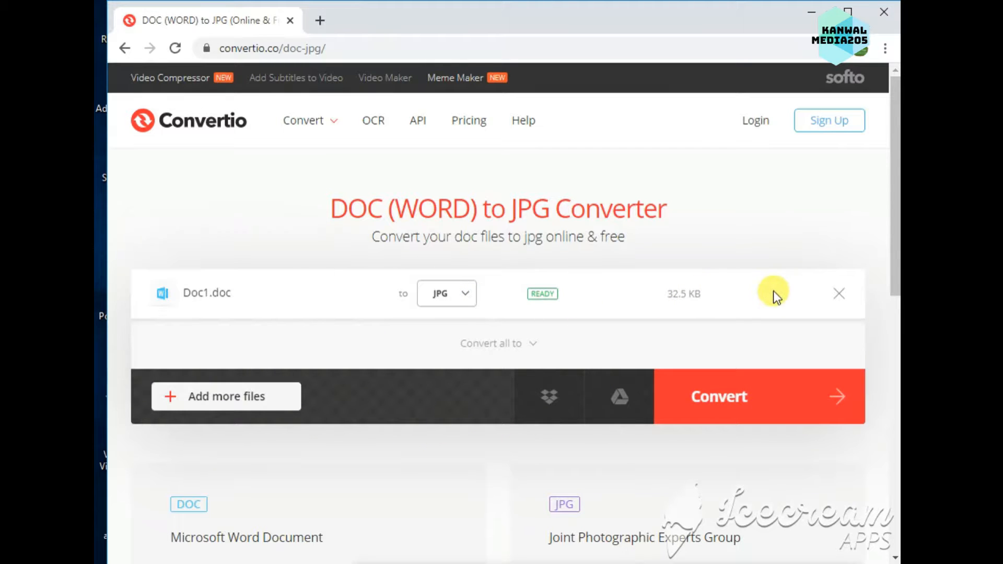
{"action": "left_click_drag", "start_coordinate": [894, 218], "coordinate": [894, 265]}
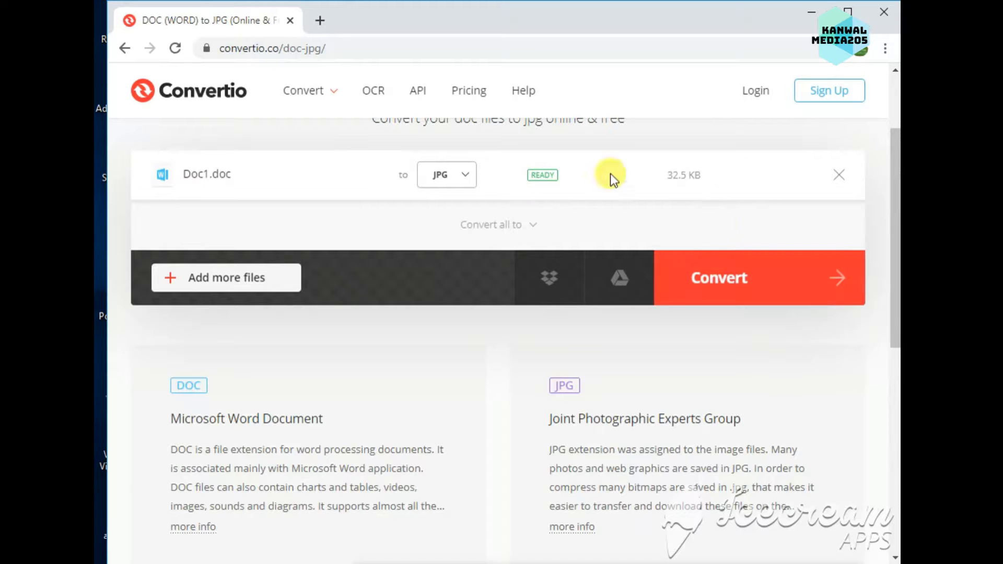
{"action": "left_click", "coordinate": [757, 294]}
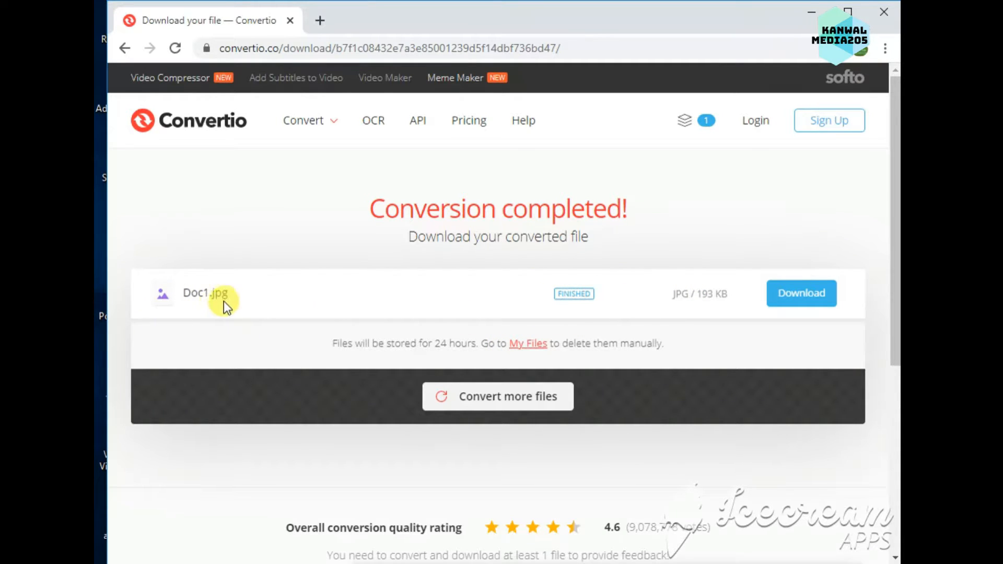
{"action": "left_click", "coordinate": [786, 306]}
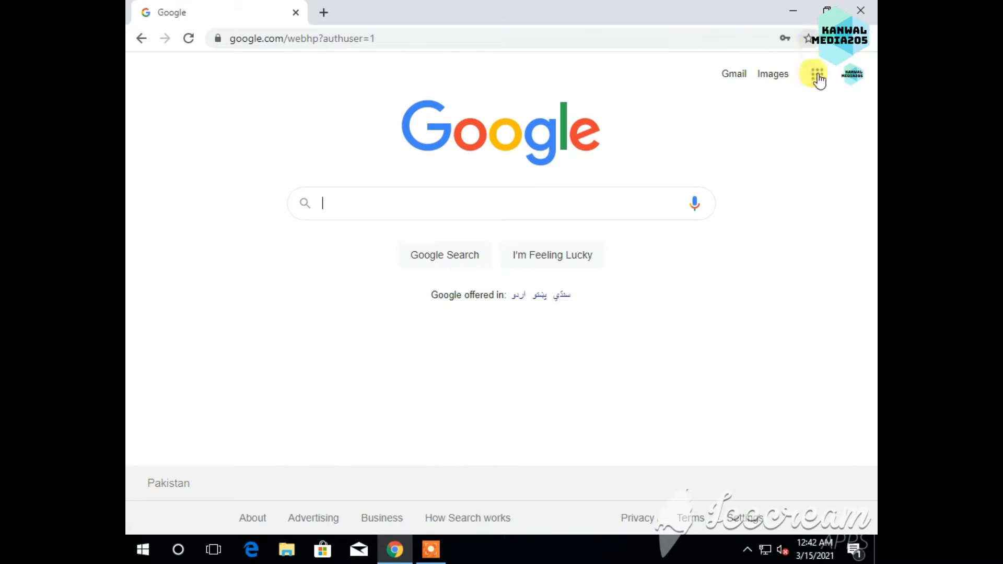
Start changing the Google account's profile photo and upload Doc1.png from the Downloads folder.
{"action": "left_click", "coordinate": [850, 78]}
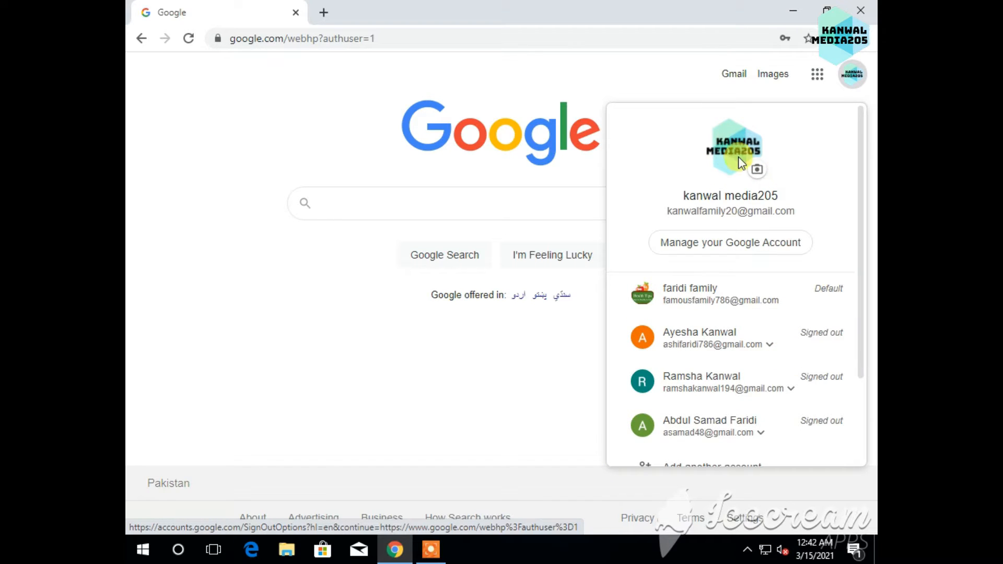
{"action": "left_click", "coordinate": [759, 174]}
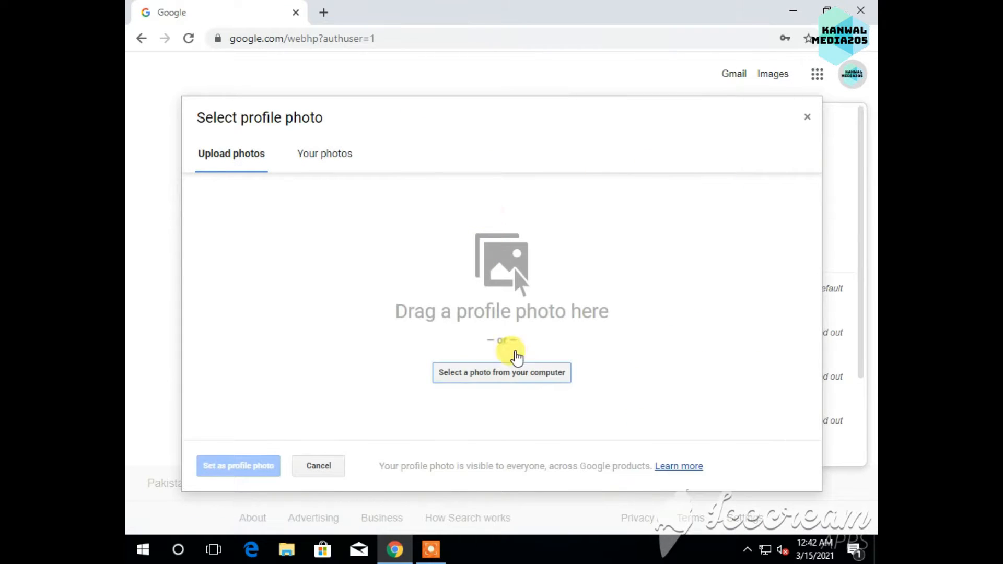
{"action": "left_click", "coordinate": [503, 383]}
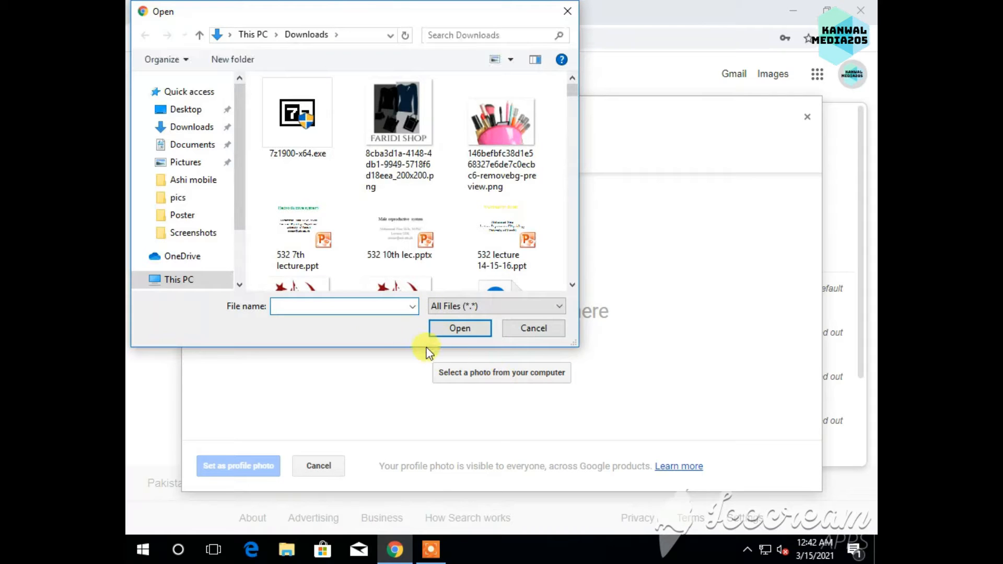
{"action": "left_click", "coordinate": [172, 129]}
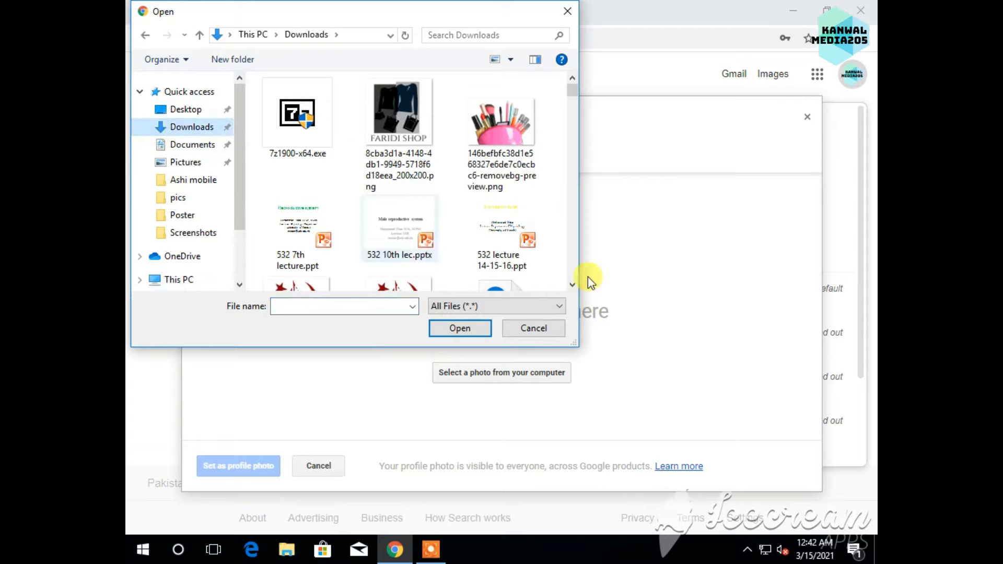
{"action": "left_click", "coordinate": [572, 285]}
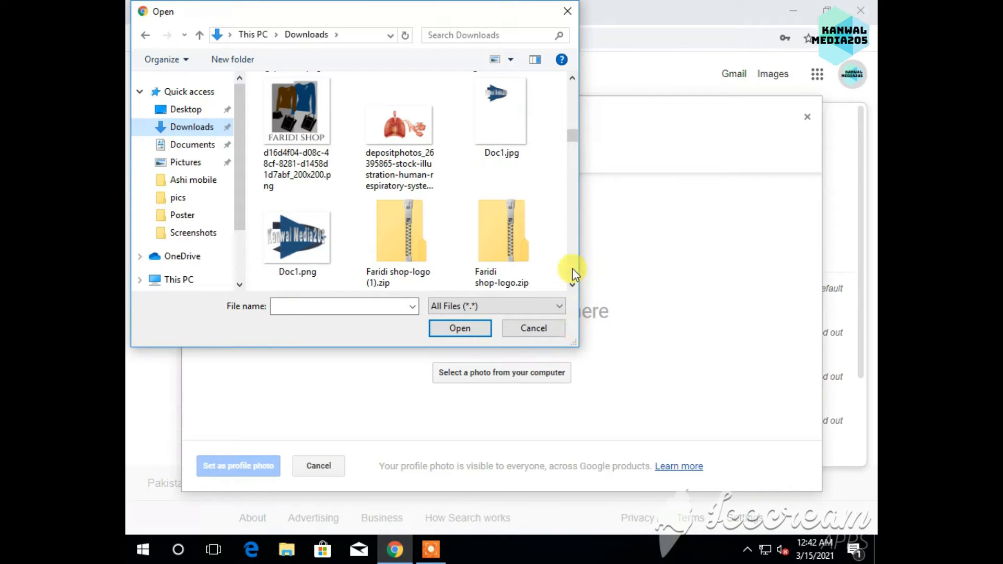
{"action": "left_click", "coordinate": [572, 284]}
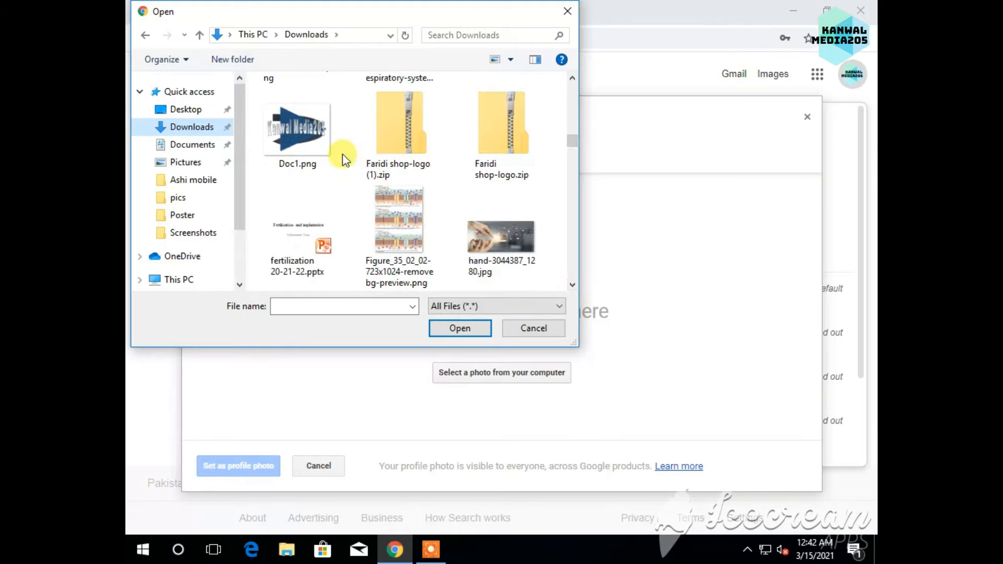
{"action": "left_click", "coordinate": [324, 156]}
{"action": "left_click", "coordinate": [459, 329]}
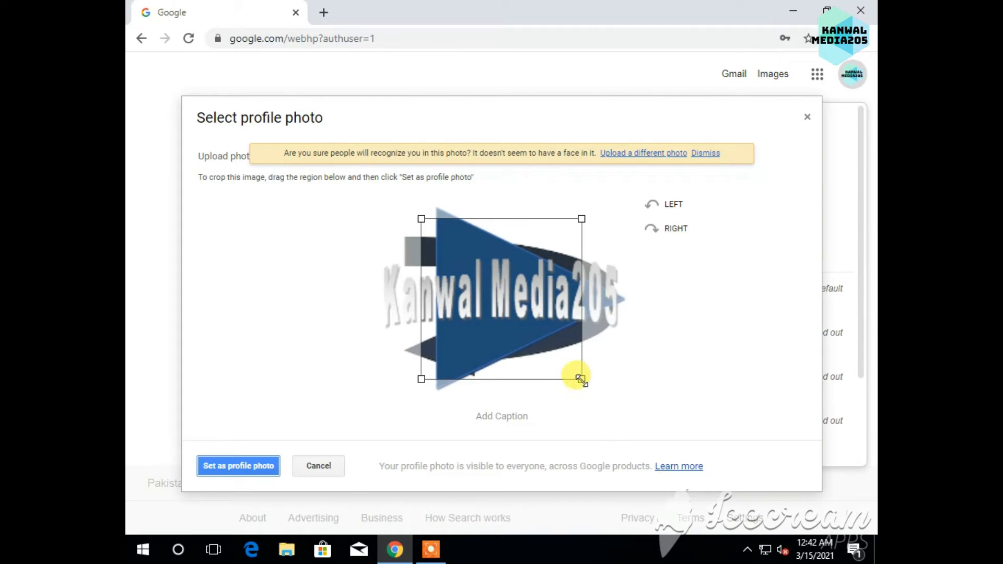
Enlarge the crop region to cover nearly the whole logo and set it as the profile photo.
{"action": "left_click_drag", "start_coordinate": [581, 378], "coordinate": [671, 387]}
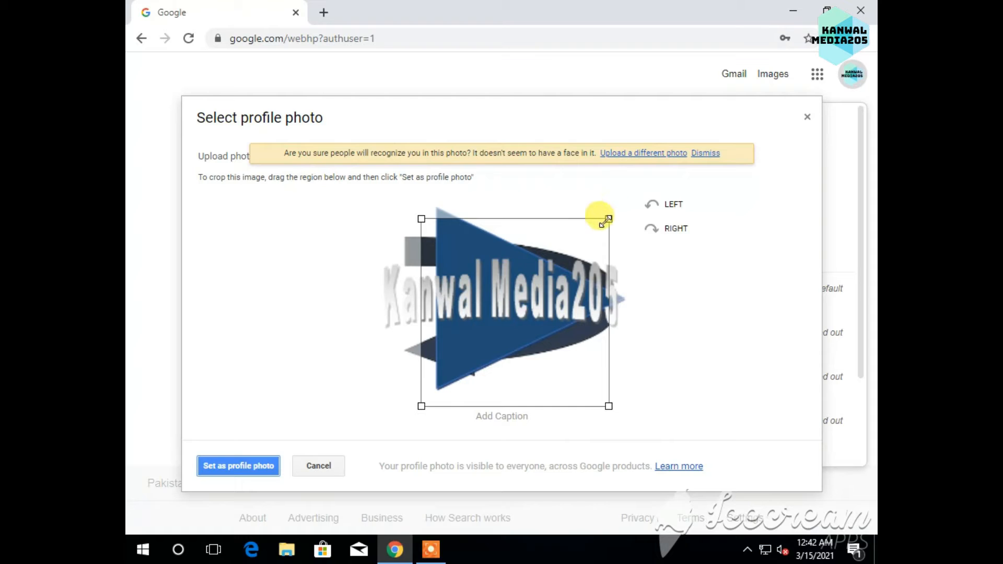
{"action": "left_click_drag", "start_coordinate": [605, 222], "coordinate": [639, 216]}
{"action": "left_click_drag", "start_coordinate": [421, 406], "coordinate": [386, 424]}
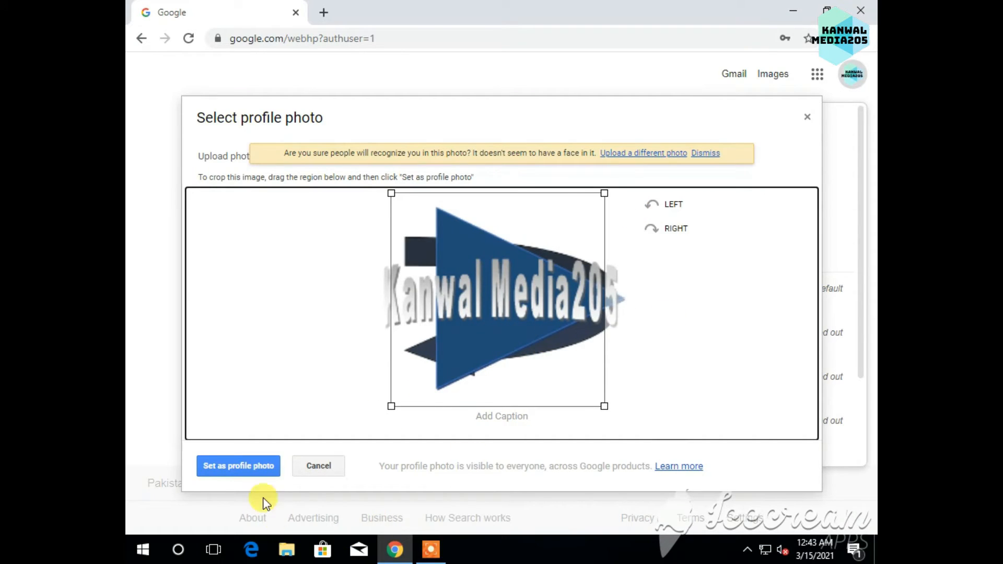
{"action": "left_click", "coordinate": [263, 465]}
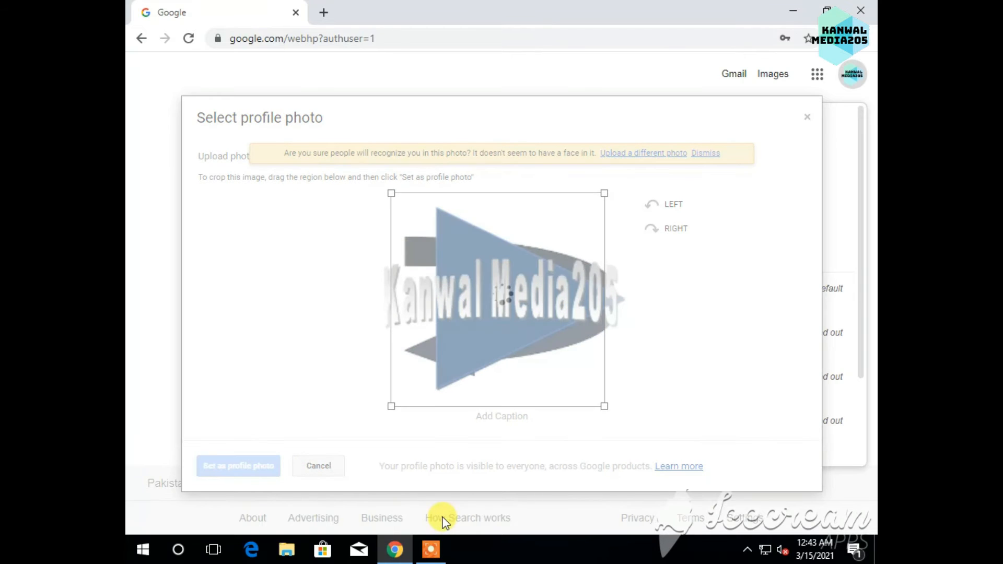